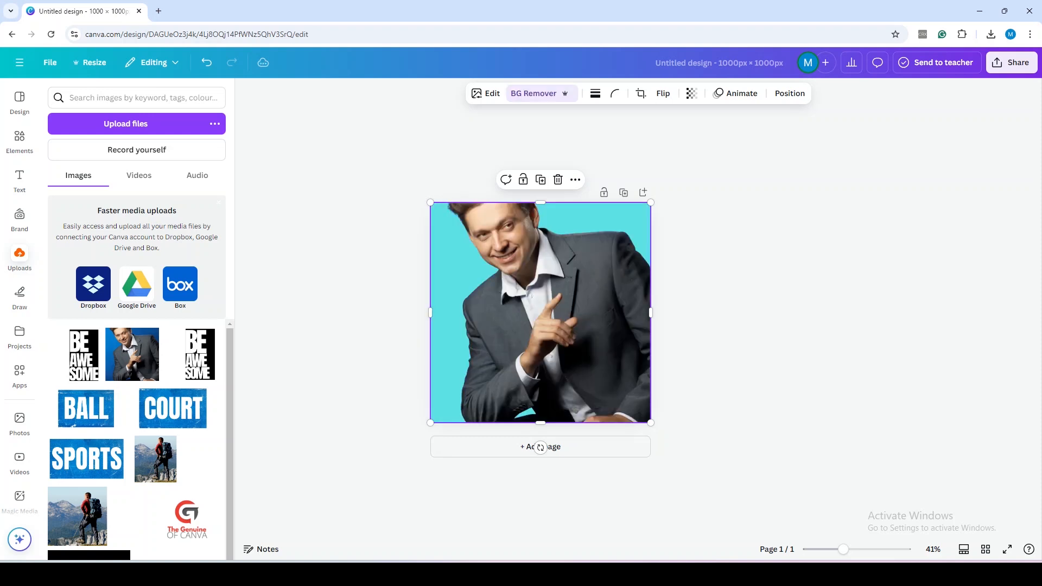
- Add a second page and place a square shape on it, stretched into a tall rectangle filling most of the right half
{"action": "left_click", "coordinate": [19, 175]}
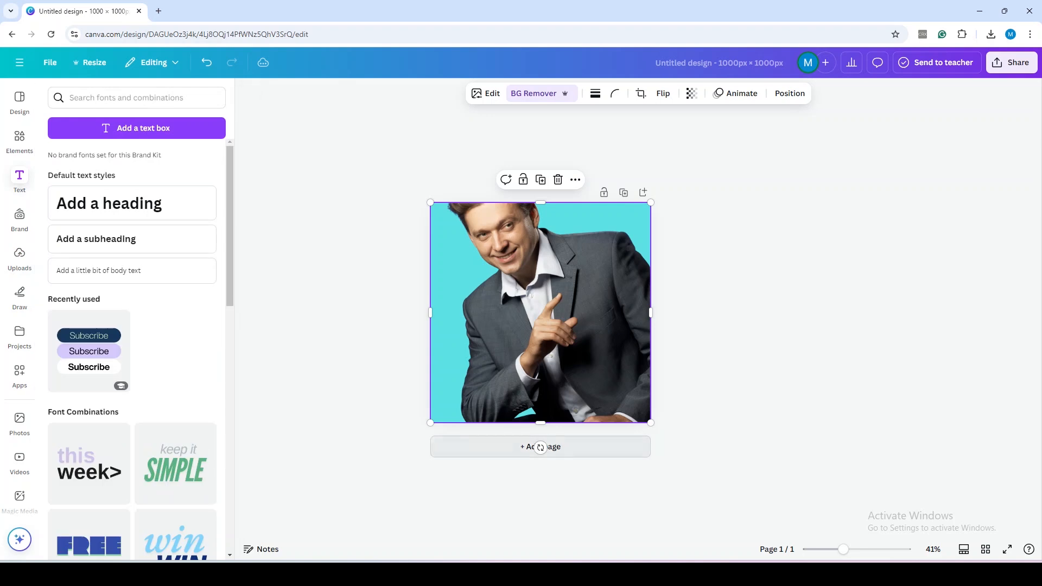
{"action": "left_click", "coordinate": [541, 446]}
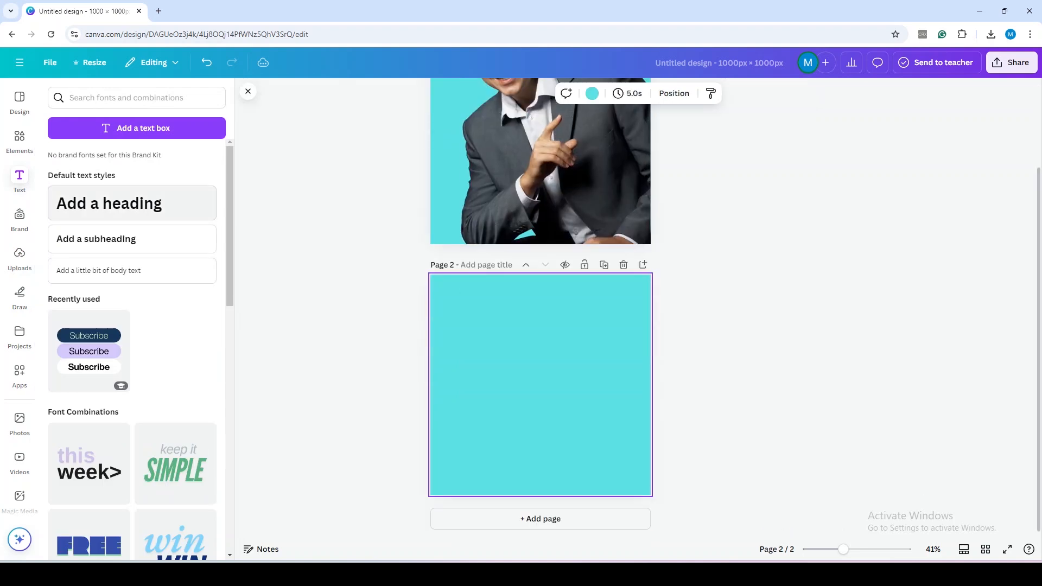
{"action": "left_click", "coordinate": [19, 140]}
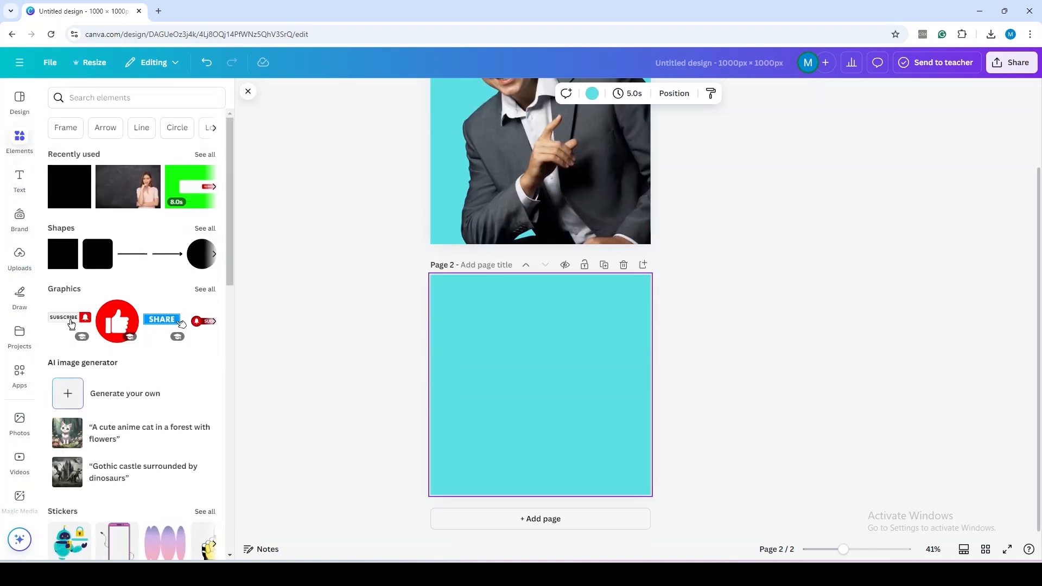
{"action": "left_click", "coordinate": [63, 255]}
{"action": "left_click_drag", "start_coordinate": [507, 385], "coordinate": [640, 385]}
{"action": "left_click_drag", "start_coordinate": [590, 352], "coordinate": [590, 296]}
{"action": "left_click_drag", "start_coordinate": [590, 418], "coordinate": [590, 489]}
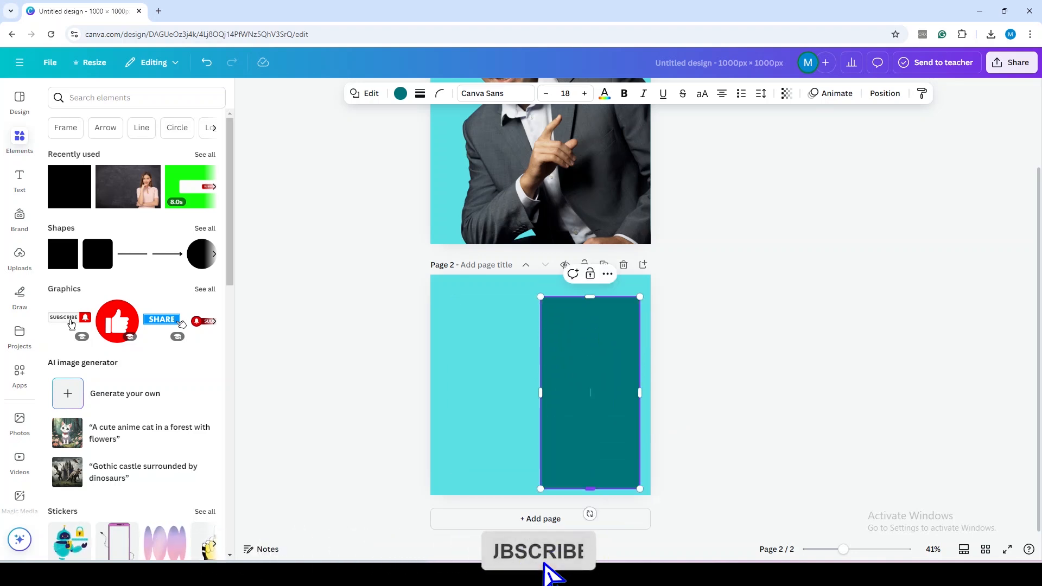
- Add a heading reading "BE" to page 2 and set its font to Anton
{"action": "left_click", "coordinate": [19, 181]}
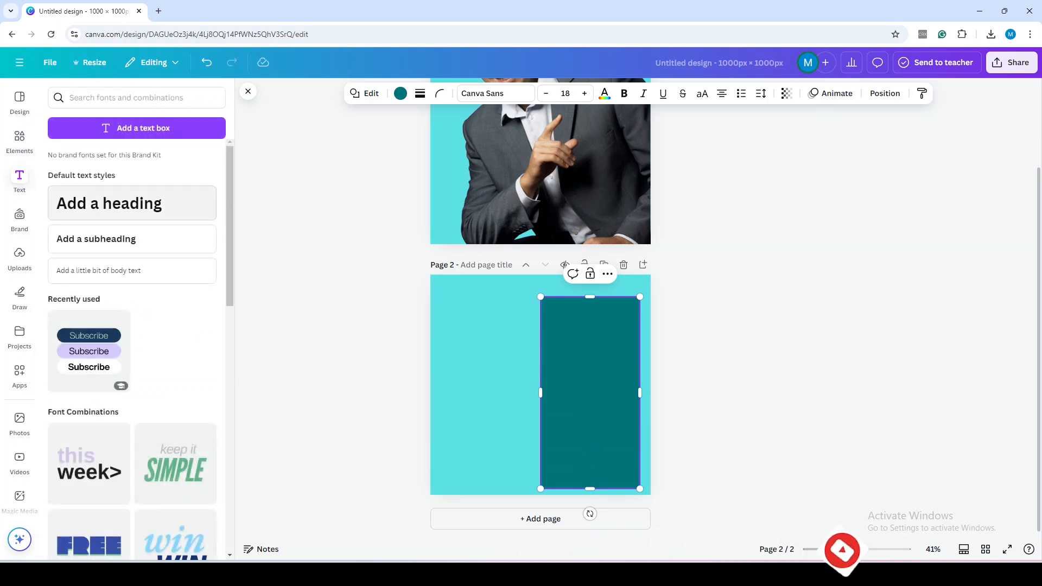
{"action": "left_click", "coordinate": [108, 203]}
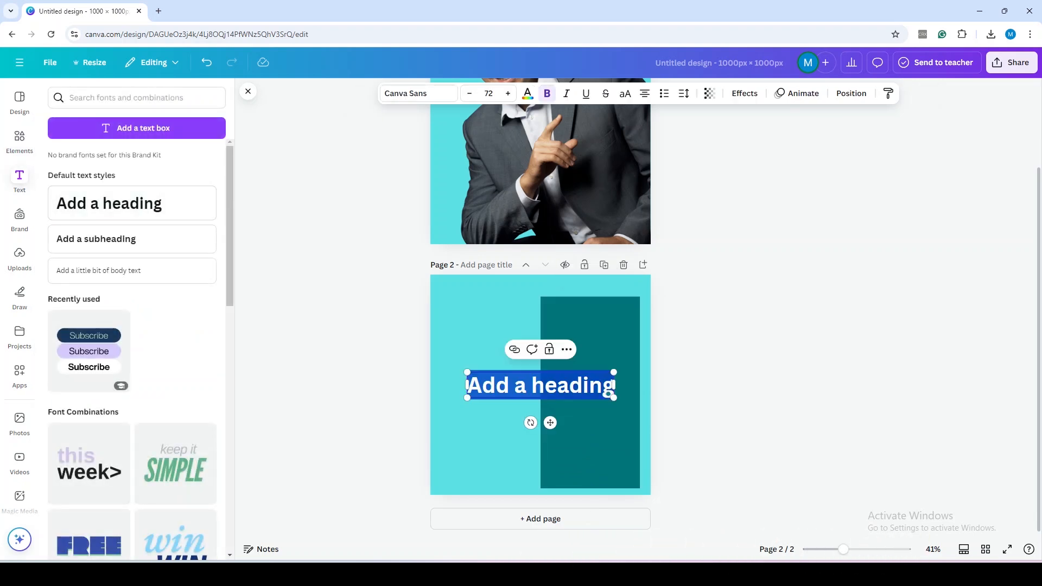
{"action": "type", "text": "BE"}
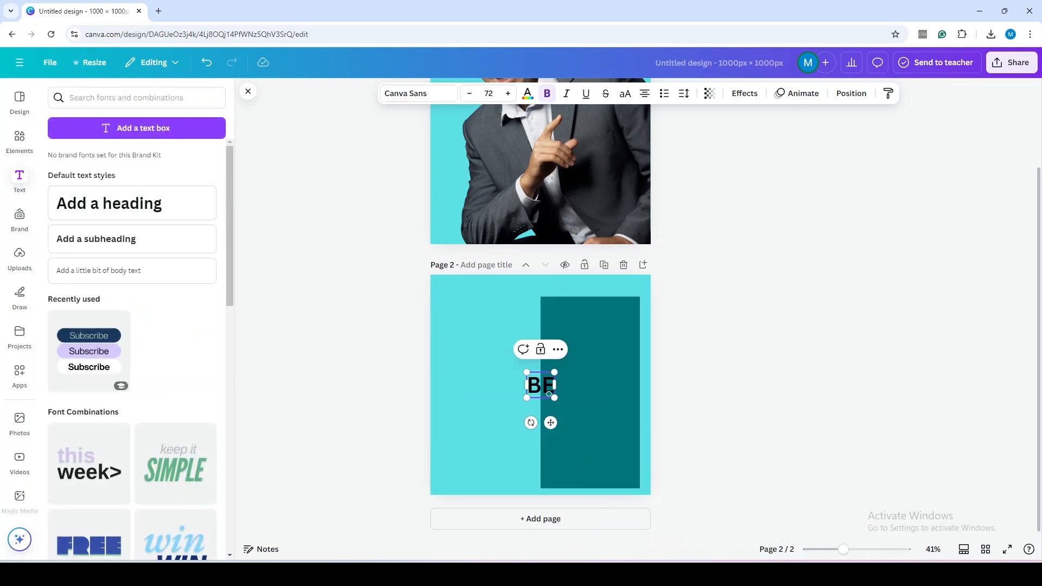
{"action": "left_click", "coordinate": [418, 93]}
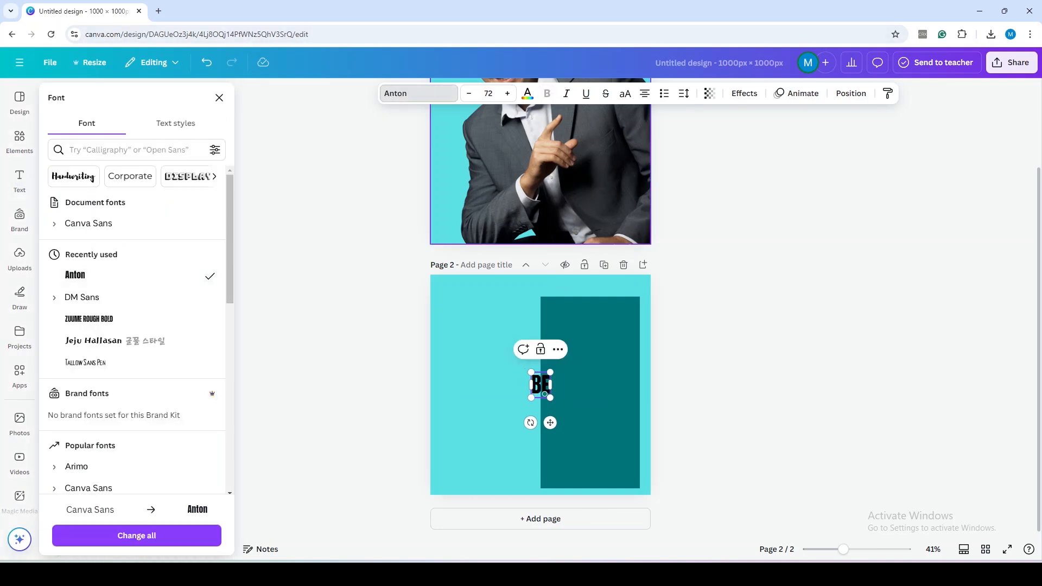
- Set the text colour of the "BE" heading to white
{"action": "left_click", "coordinate": [527, 93]}
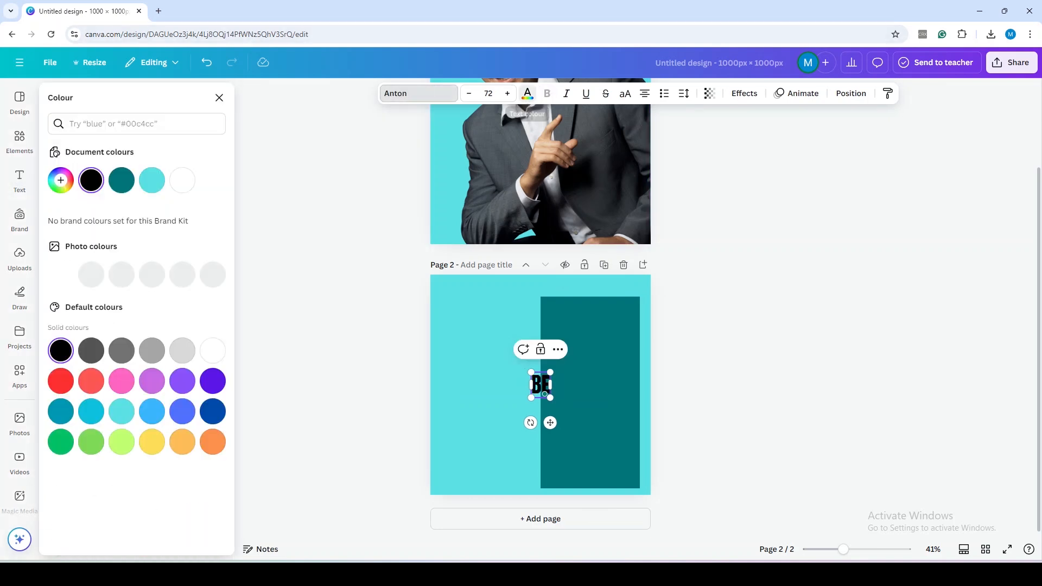
{"action": "left_click", "coordinate": [183, 181]}
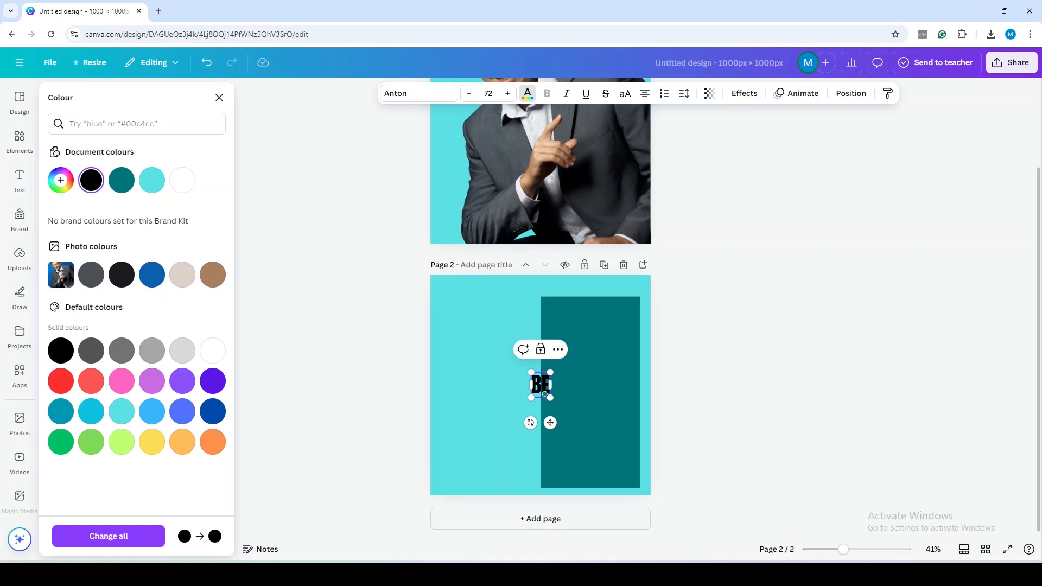
{"action": "key", "text": "ctrl+a"}
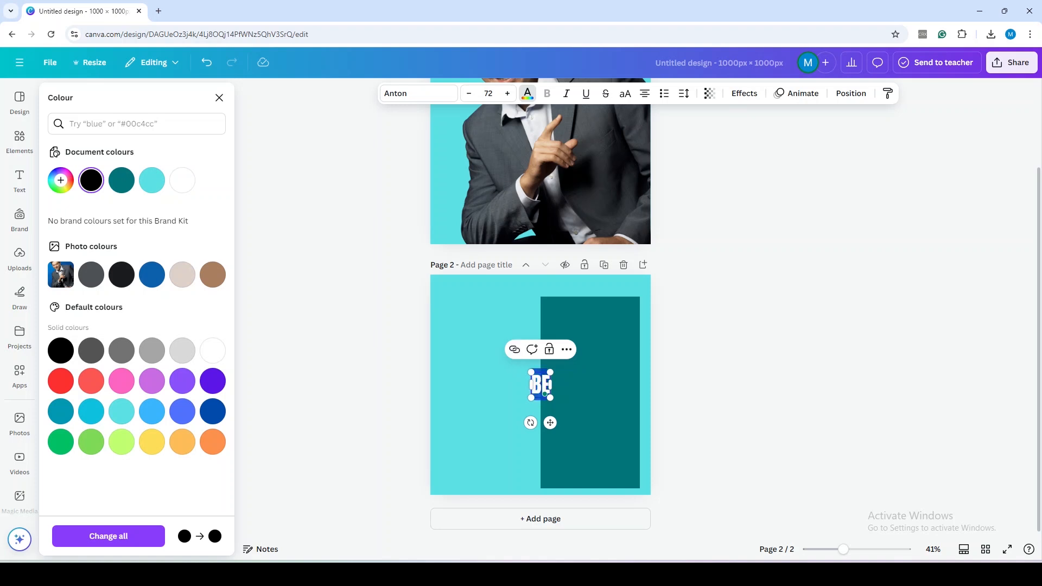
{"action": "left_click", "coordinate": [527, 93]}
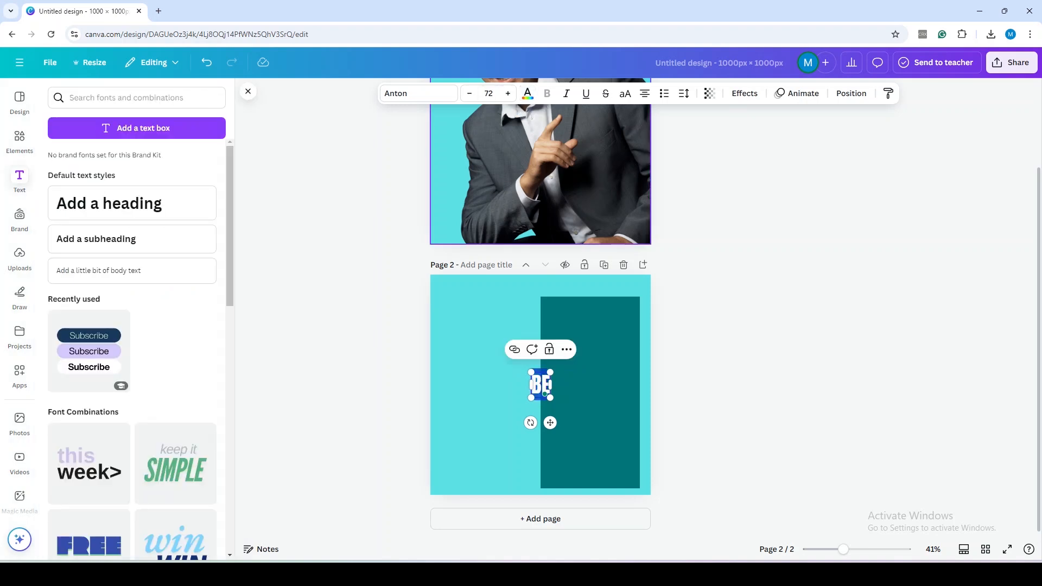
{"action": "left_click", "coordinate": [527, 93]}
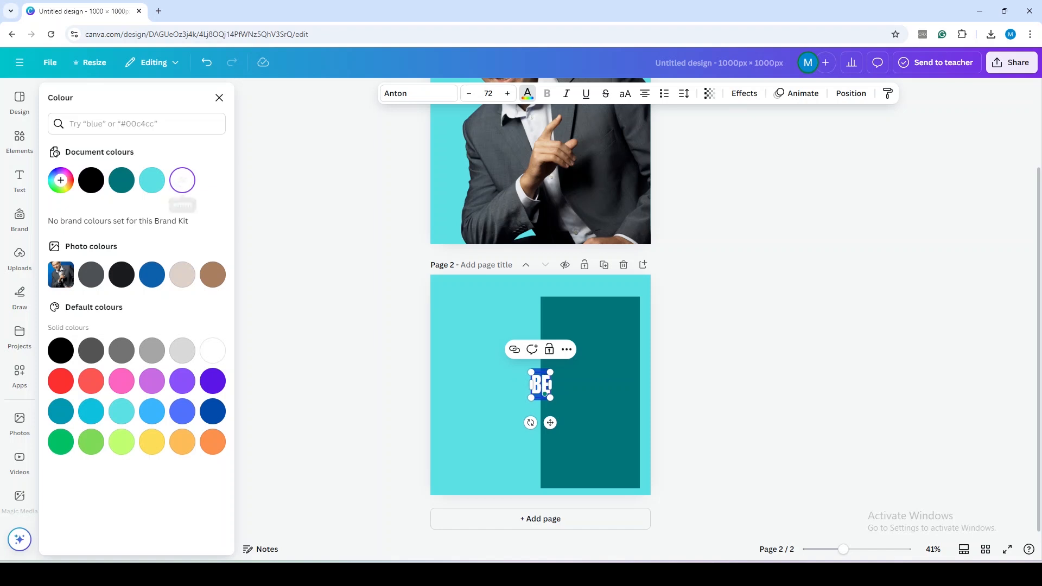
{"action": "left_click", "coordinate": [220, 98]}
{"action": "left_click", "coordinate": [722, 348]}
- Move "BE" to the upper-left corner of the rectangle and enlarge it to a font size of about 351
{"action": "left_click_drag", "start_coordinate": [541, 384], "coordinate": [556, 319]}
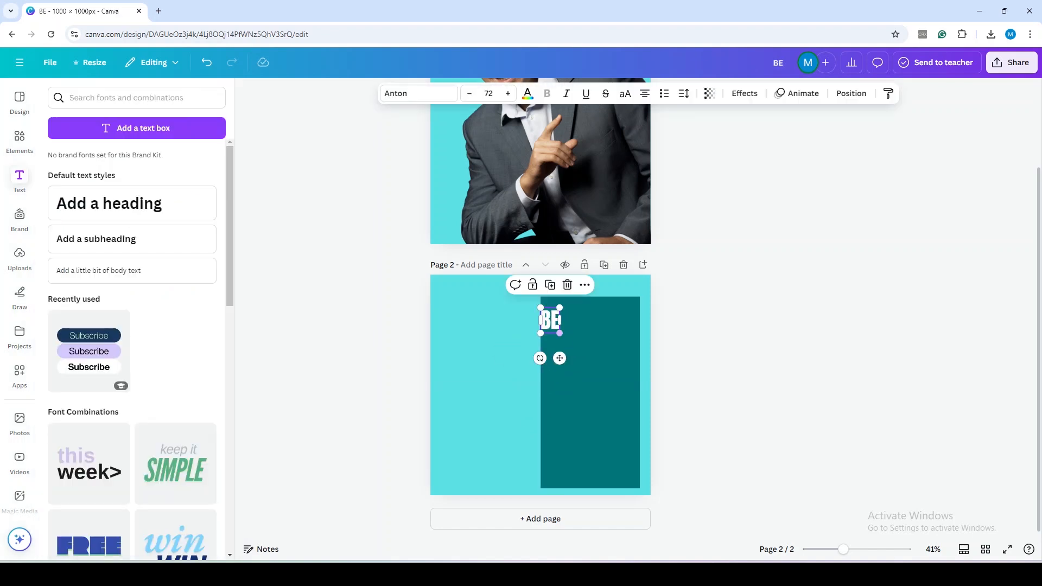
{"action": "left_click_drag", "start_coordinate": [560, 332], "coordinate": [632, 430]}
{"action": "left_click_drag", "start_coordinate": [586, 369], "coordinate": [582, 348]}
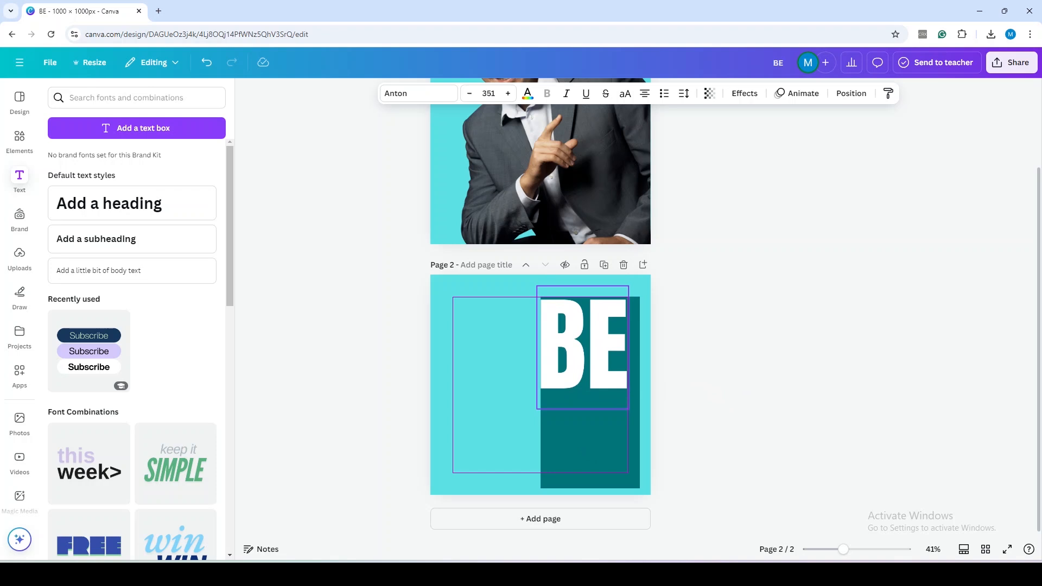
{"action": "left_click_drag", "start_coordinate": [582, 349], "coordinate": [582, 348]}
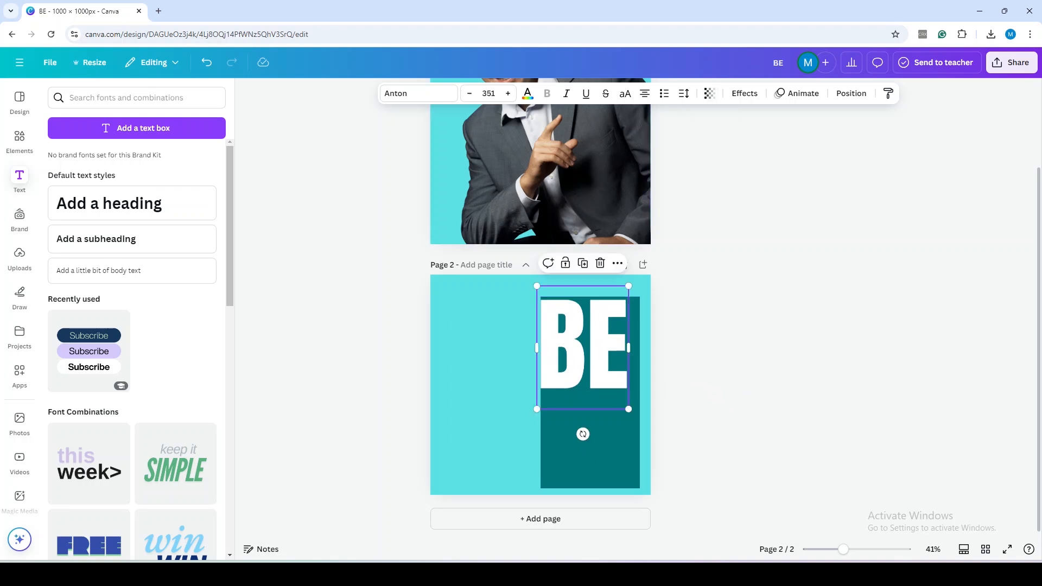
{"action": "left_click", "coordinate": [711, 386]}
{"action": "left_click", "coordinate": [597, 358]}
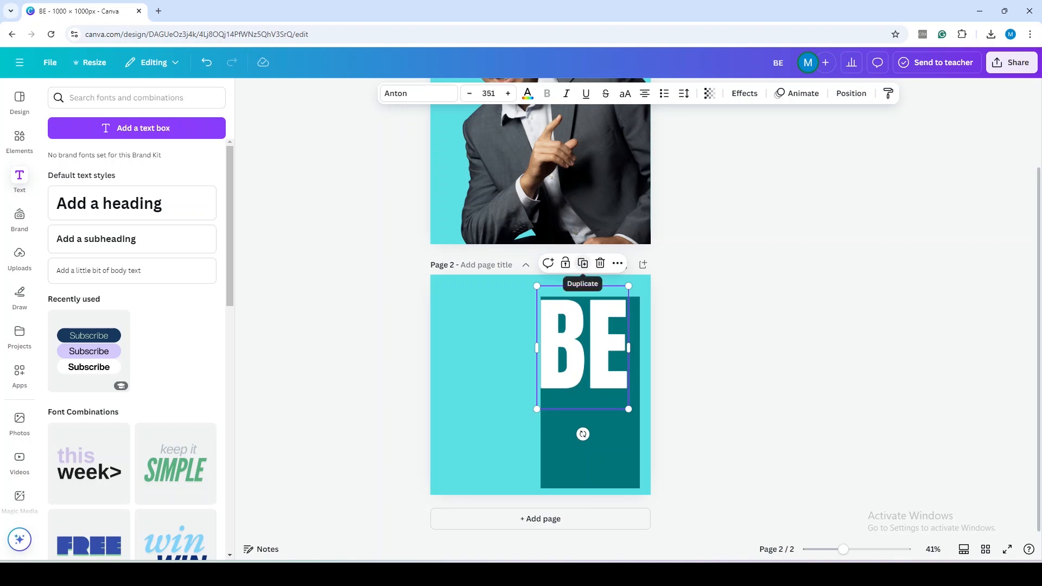
{"action": "left_click", "coordinate": [583, 263]}
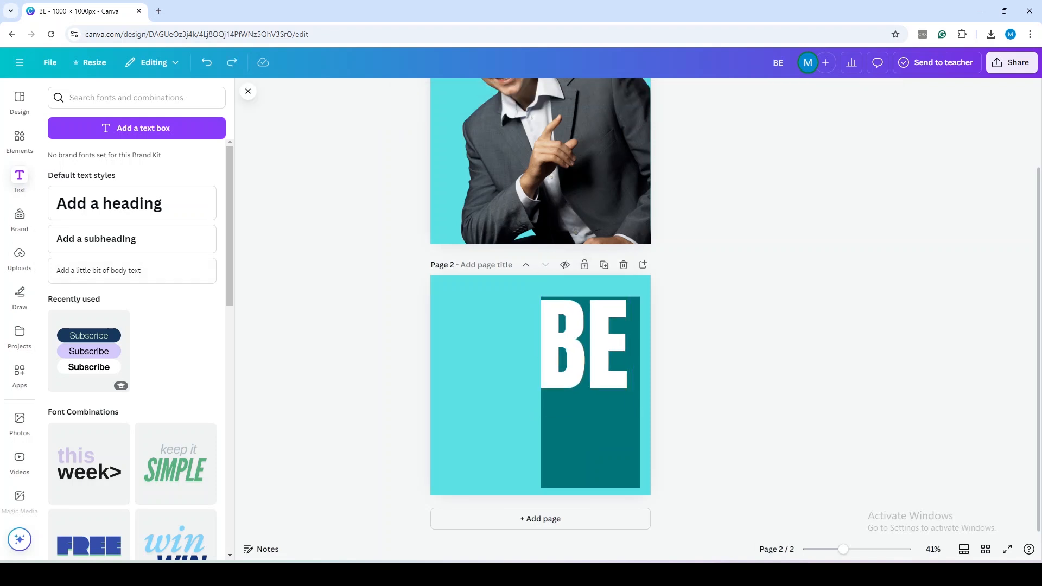
- Add a subheading reading "AWE" in Anton, enlarged to font size 140 and placed directly below "BE"
{"action": "left_click", "coordinate": [96, 239]}
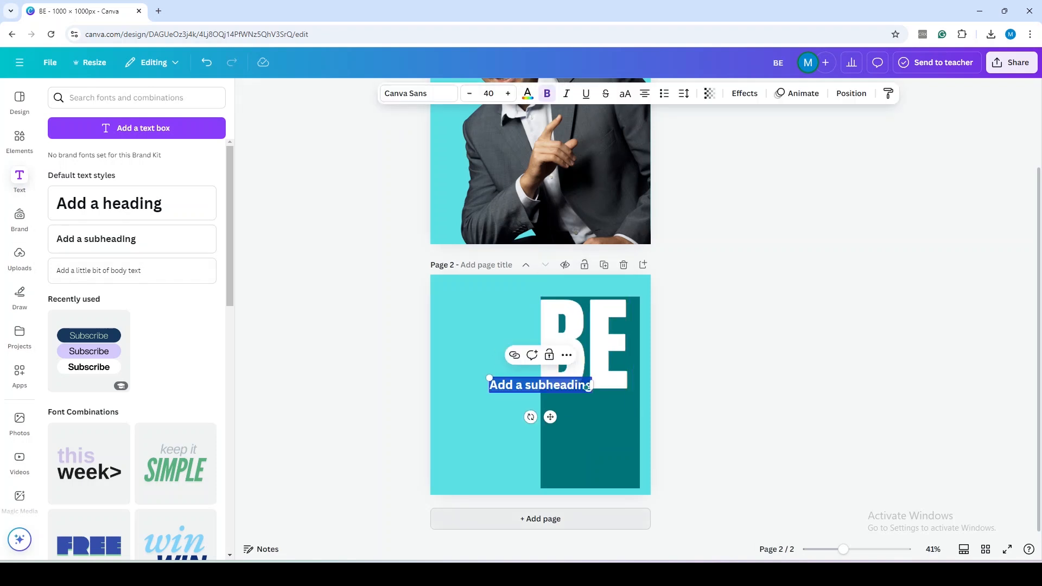
{"action": "type", "text": "AVE"}
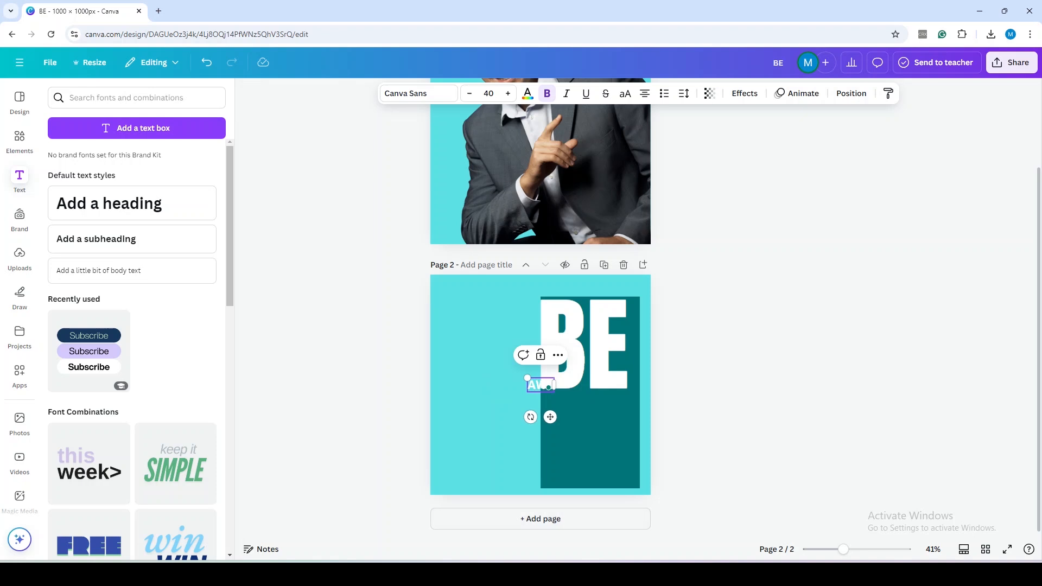
{"action": "key", "text": "Escape"}
{"action": "left_click_drag", "start_coordinate": [541, 385], "coordinate": [640, 444]}
{"action": "left_click", "coordinate": [419, 94]}
{"action": "left_click", "coordinate": [75, 223]}
{"action": "key", "text": "Escape"}
{"action": "left_click_drag", "start_coordinate": [590, 418], "coordinate": [570, 411]}
- Tighten the letter spacing of "AWE" and enlarge the text to a font size of about 193
{"action": "left_click", "coordinate": [684, 93]}
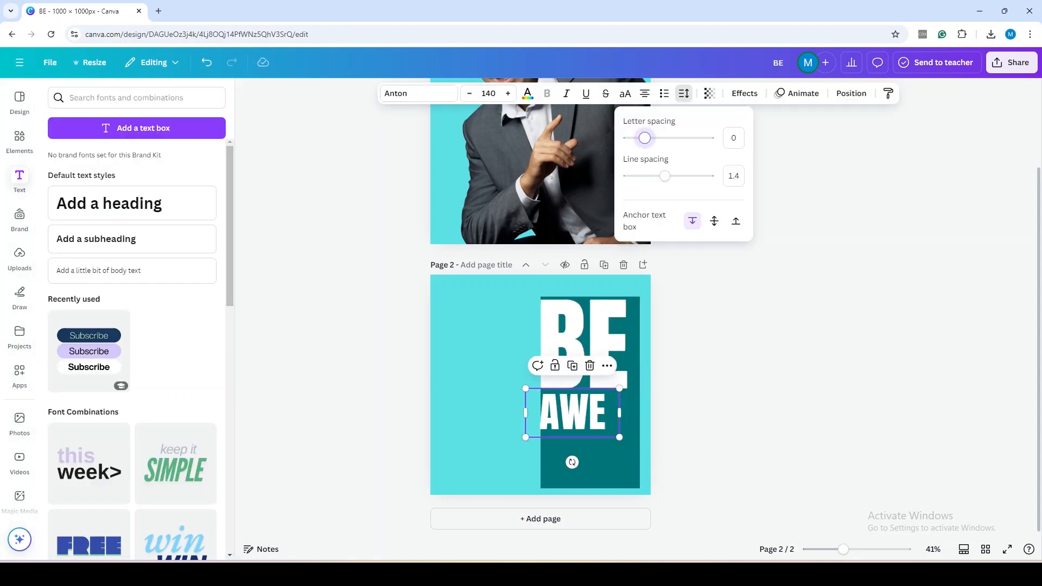
{"action": "left_click_drag", "start_coordinate": [644, 138], "coordinate": [636, 138]}
{"action": "left_click_drag", "start_coordinate": [619, 437], "coordinate": [651, 452]}
{"action": "left_click_drag", "start_coordinate": [586, 418], "coordinate": [575, 456]}
- Shrink "BE" to about the width of "AWE" and narrow the rectangle to fit closely around the lettering
{"action": "left_click", "coordinate": [584, 348]}
{"action": "left_click", "coordinate": [671, 399]}
{"action": "left_click", "coordinate": [631, 393]}
- Duplicate the "AWE" text and change the copy to read "SOME"
{"action": "left_click", "coordinate": [581, 413]}
{"action": "key", "text": "ctrl+d"}
{"action": "double_click", "coordinate": [628, 484]}
{"action": "type", "text": "SOME"}
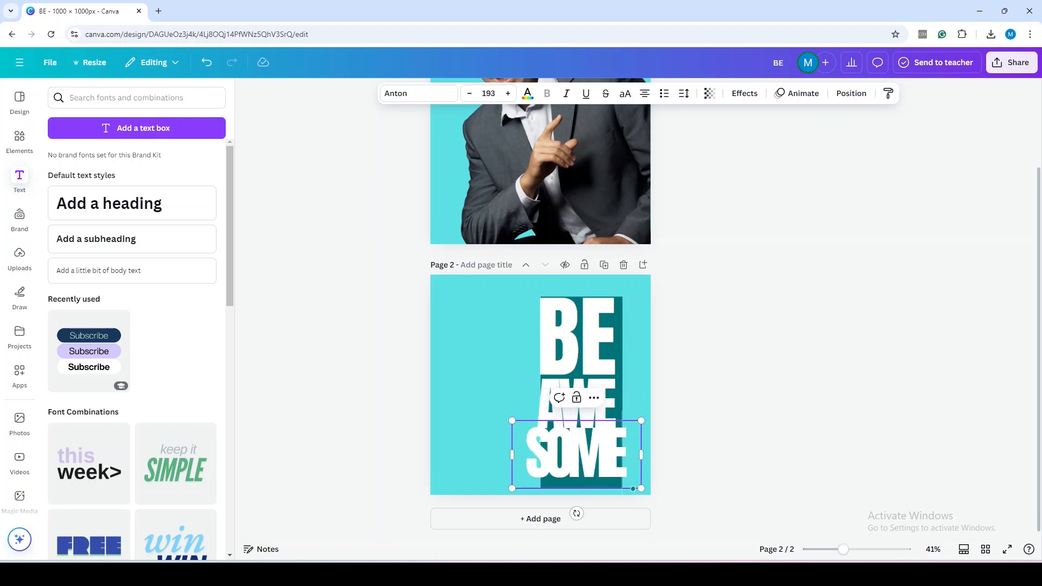
- Widen the rectangle slightly towards the right and move "SOME" below "AWE" at the rectangle's lower end
{"action": "left_click", "coordinate": [623, 393]}
{"action": "left_click_drag", "start_coordinate": [623, 393], "coordinate": [634, 392]}
{"action": "left_click_drag", "start_coordinate": [577, 455], "coordinate": [586, 461]}
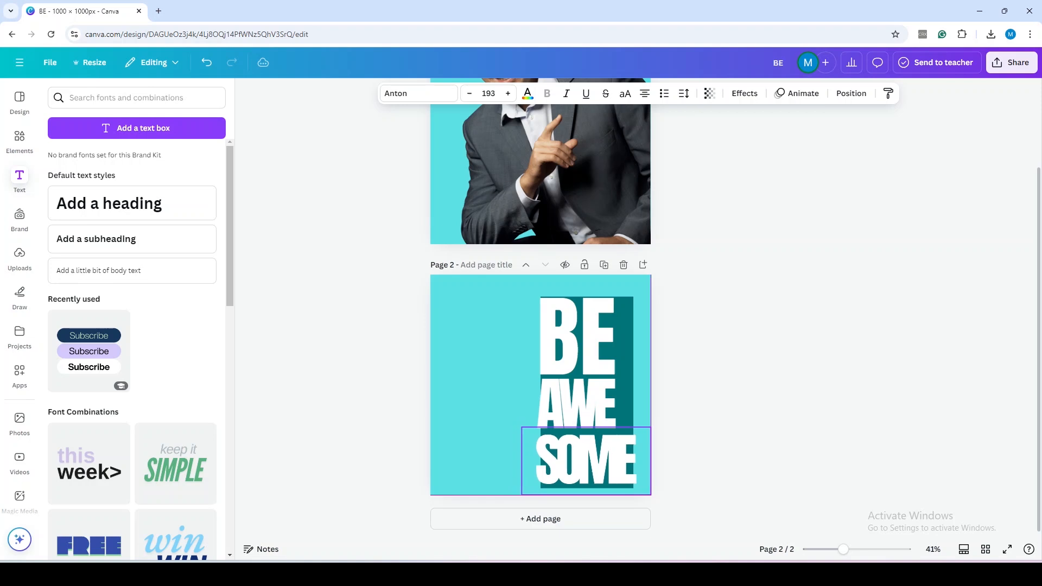
- Reduce the font size of "SOME" to 175 so it fits the rectangle's width
{"action": "left_click", "coordinate": [469, 93]}
{"action": "left_click", "coordinate": [469, 93]}
{"action": "left_click", "coordinate": [469, 93]}
{"action": "left_click", "coordinate": [469, 93]}
{"action": "left_click", "coordinate": [469, 92]}
{"action": "left_click", "coordinate": [469, 93]}
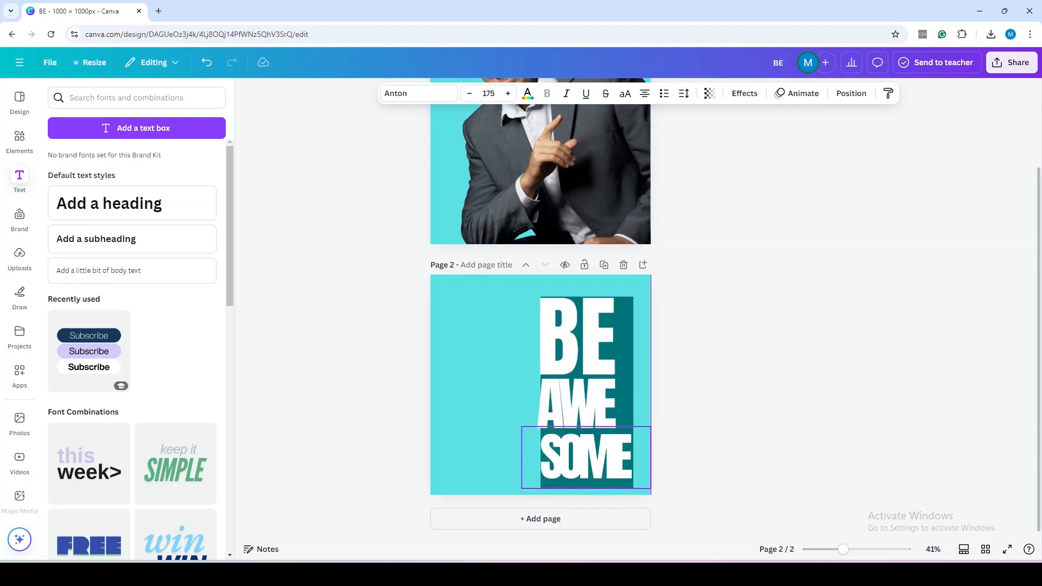
- Reduce the font size of "AWE" to 182 so it stays within the rectangle's left edge
{"action": "left_click", "coordinate": [576, 405]}
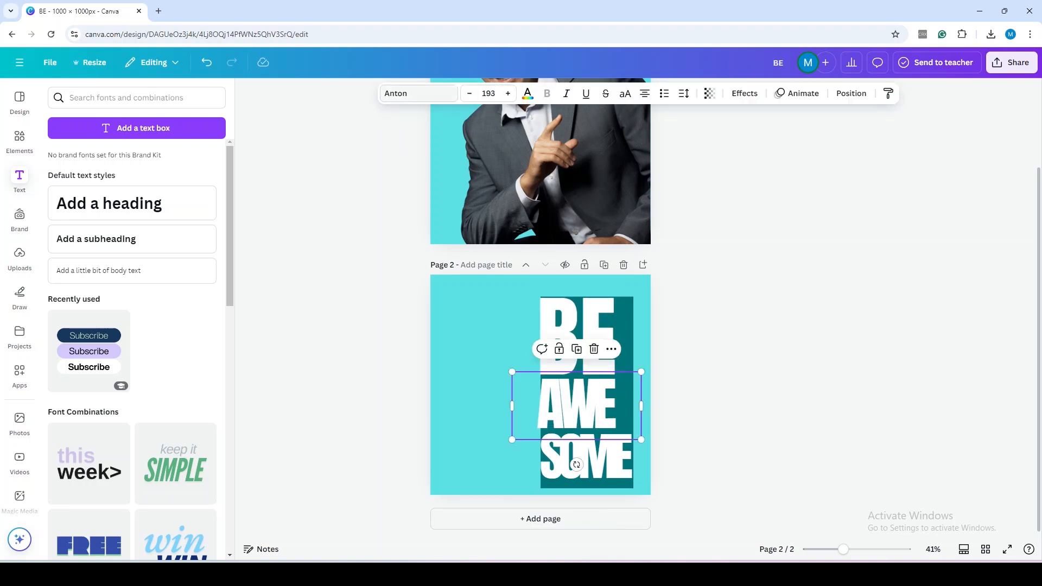
{"action": "left_click", "coordinate": [469, 93]}
{"action": "left_click", "coordinate": [469, 93]}
{"action": "left_click", "coordinate": [469, 93]}
{"action": "left_click", "coordinate": [469, 93]}
{"action": "left_click", "coordinate": [469, 92]}
{"action": "left_click", "coordinate": [469, 93]}
{"action": "left_click", "coordinate": [469, 93]}
{"action": "left_click", "coordinate": [469, 93]}
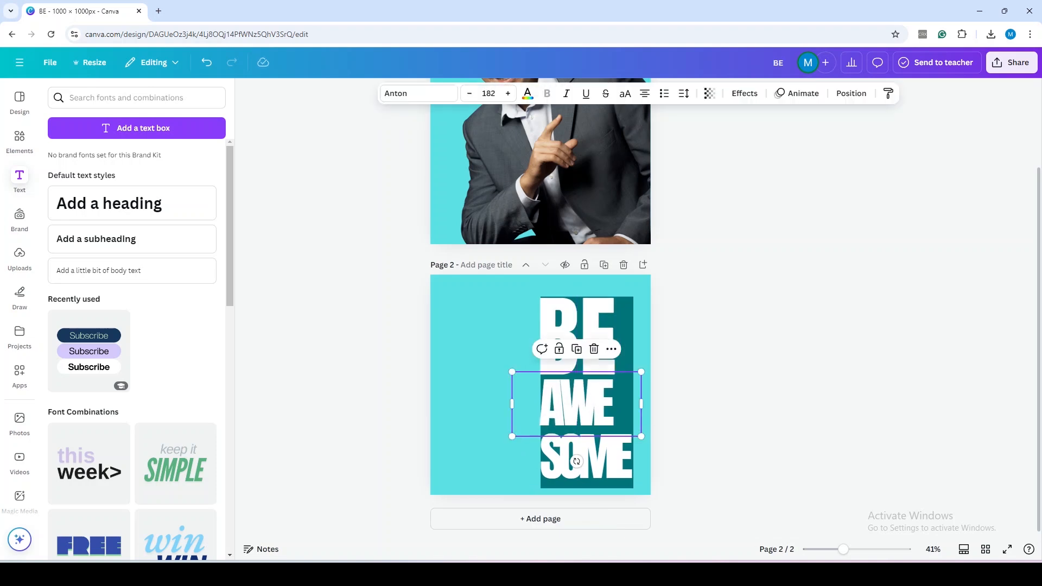
- Move "SOME" up slightly to close the gap below "AWE"
{"action": "scroll", "coordinate": [541, 251], "scroll_direction": "up", "scroll_amount": 5}
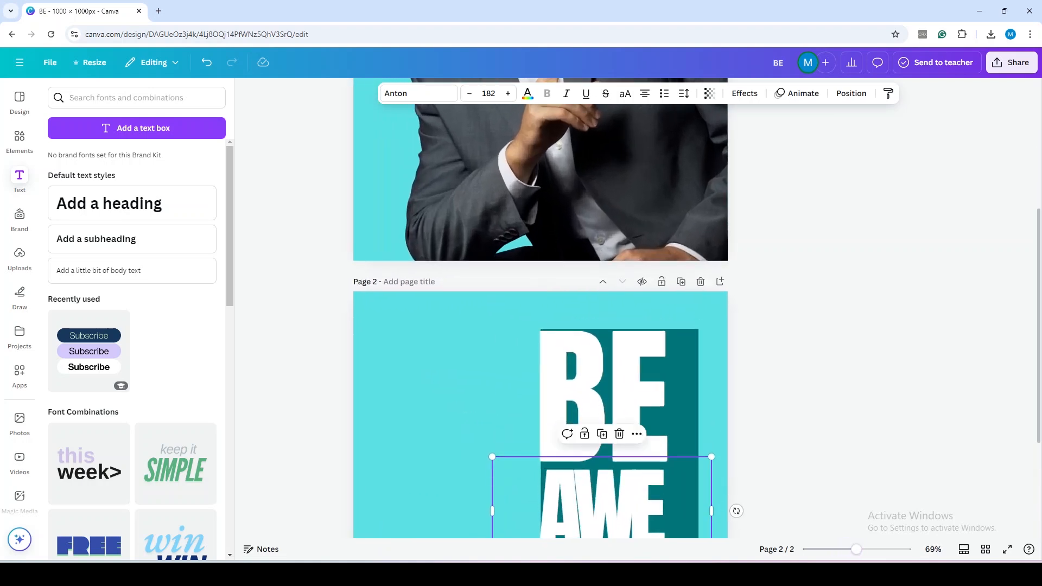
{"action": "scroll", "coordinate": [618, 423], "scroll_direction": "down", "scroll_amount": 4}
{"action": "left_click", "coordinate": [618, 430]}
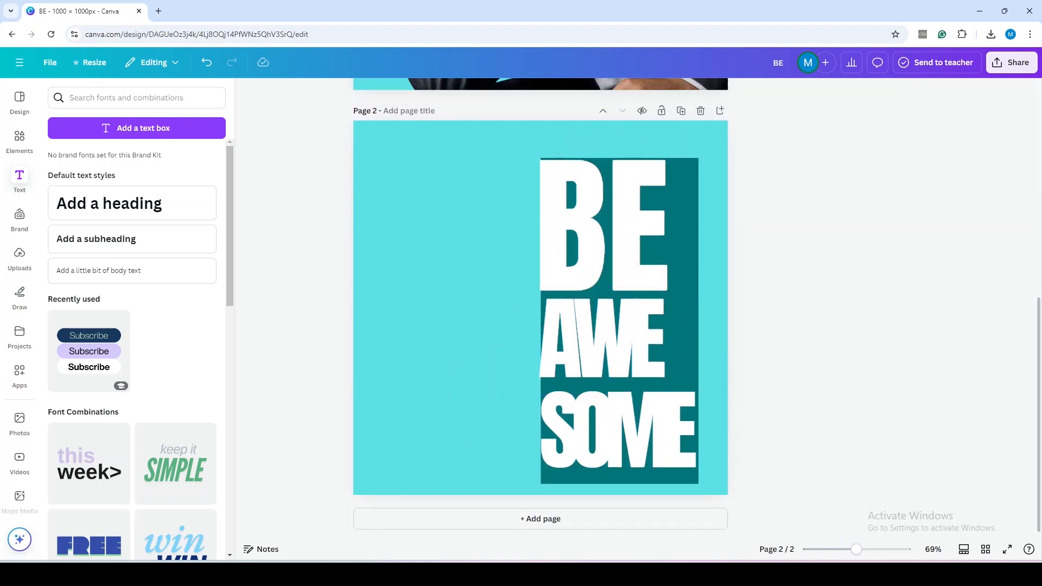
{"action": "left_click_drag", "start_coordinate": [618, 430], "coordinate": [618, 424]}
- Fill the teal rectangle behind the lettering with the near-black photo colour
{"action": "left_click", "coordinate": [684, 326]}
{"action": "left_click", "coordinate": [401, 94]}
{"action": "left_click", "coordinate": [118, 272]}
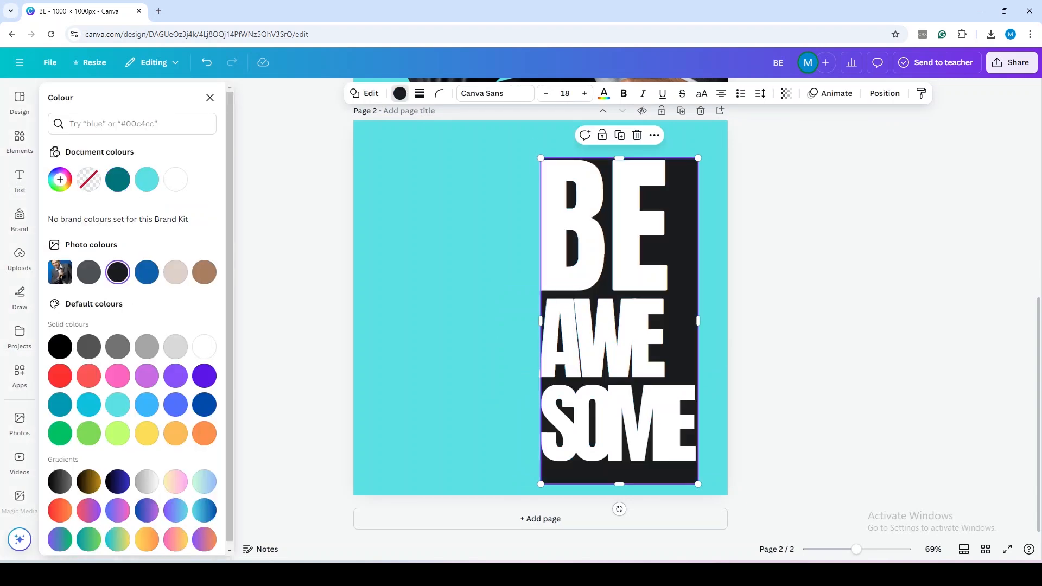
- Change the background colour of page 2 to white
{"action": "left_click", "coordinate": [440, 282]}
{"action": "left_click", "coordinate": [210, 98]}
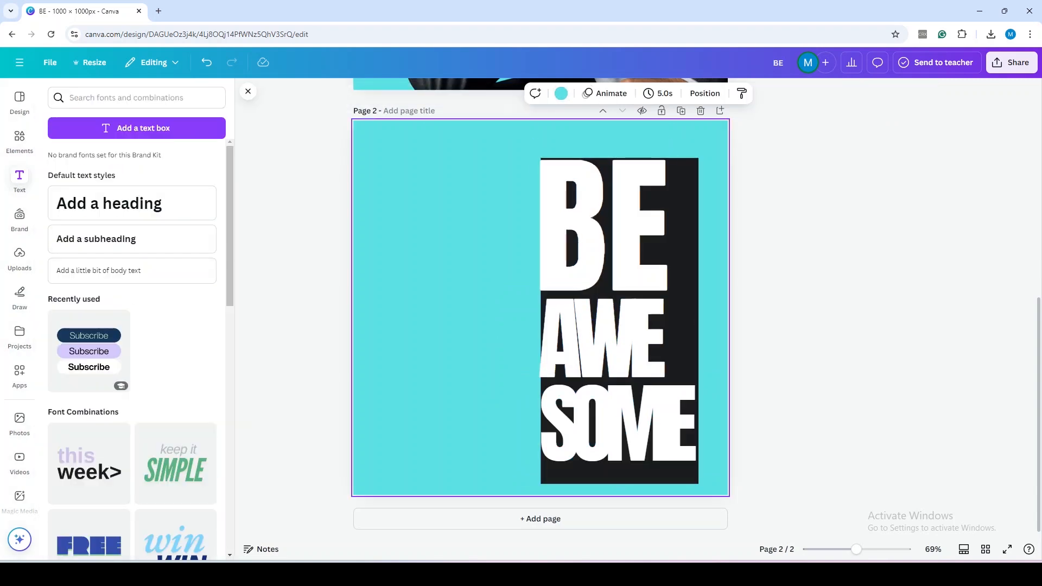
{"action": "left_click", "coordinate": [561, 94]}
{"action": "left_click", "coordinate": [204, 347]}
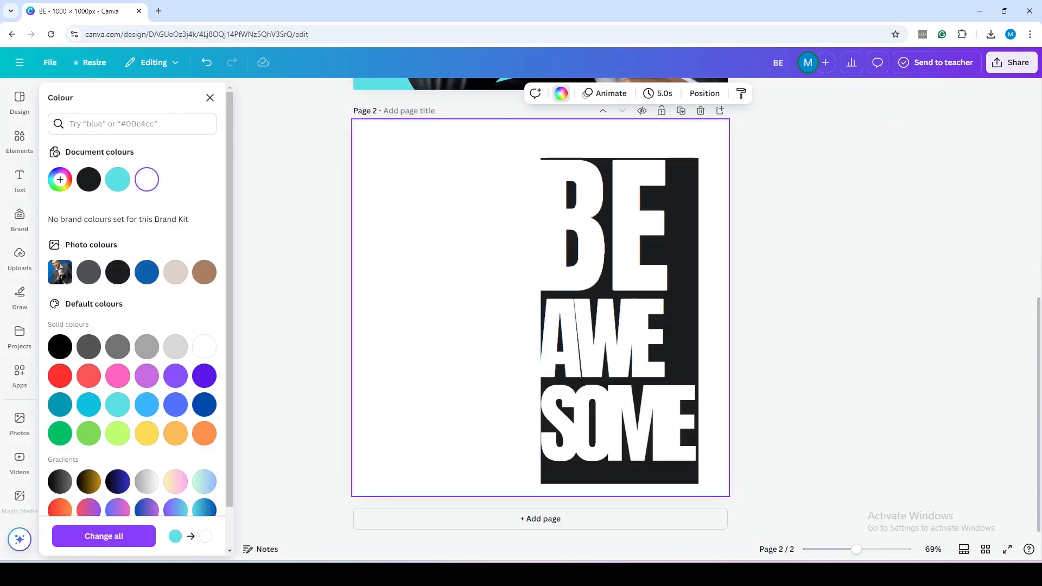
{"action": "key", "text": "Escape"}
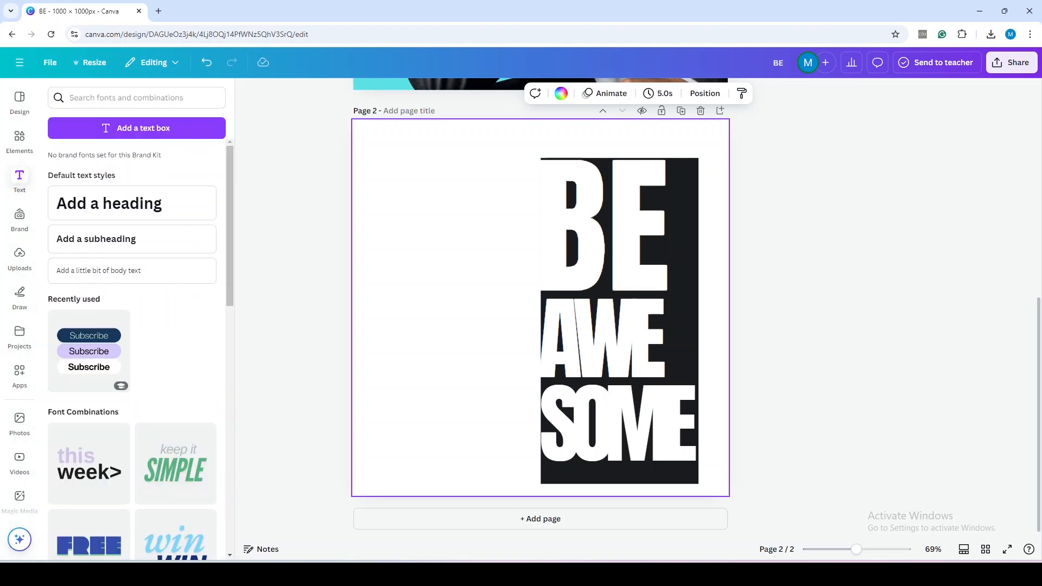
- Download only page 2 of the design as a PNG file
{"action": "left_click", "coordinate": [1011, 62]}
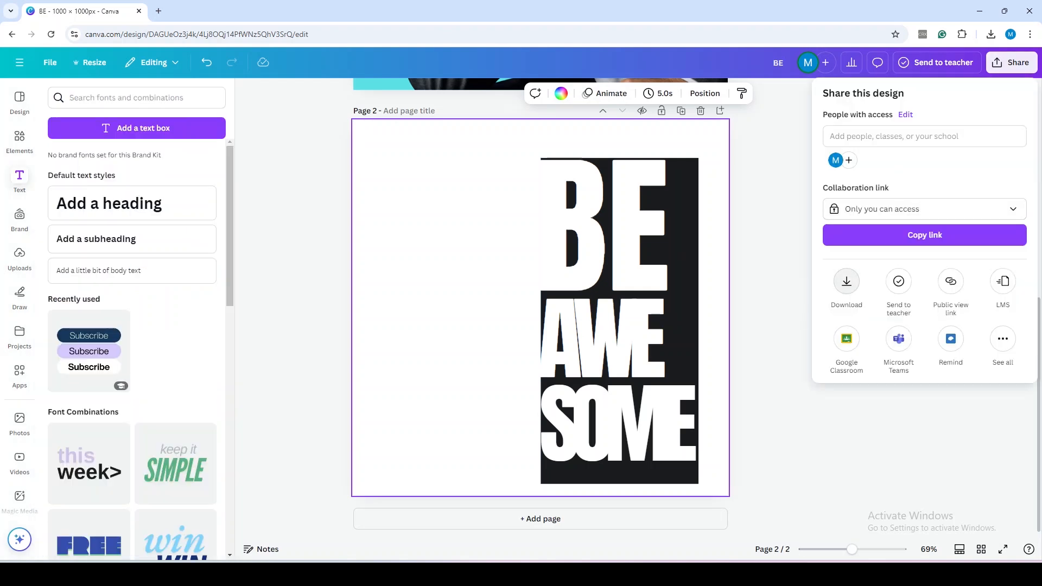
{"action": "left_click", "coordinate": [846, 281]}
{"action": "left_click", "coordinate": [925, 290]}
{"action": "left_click", "coordinate": [1019, 321]}
{"action": "left_click", "coordinate": [1018, 381]}
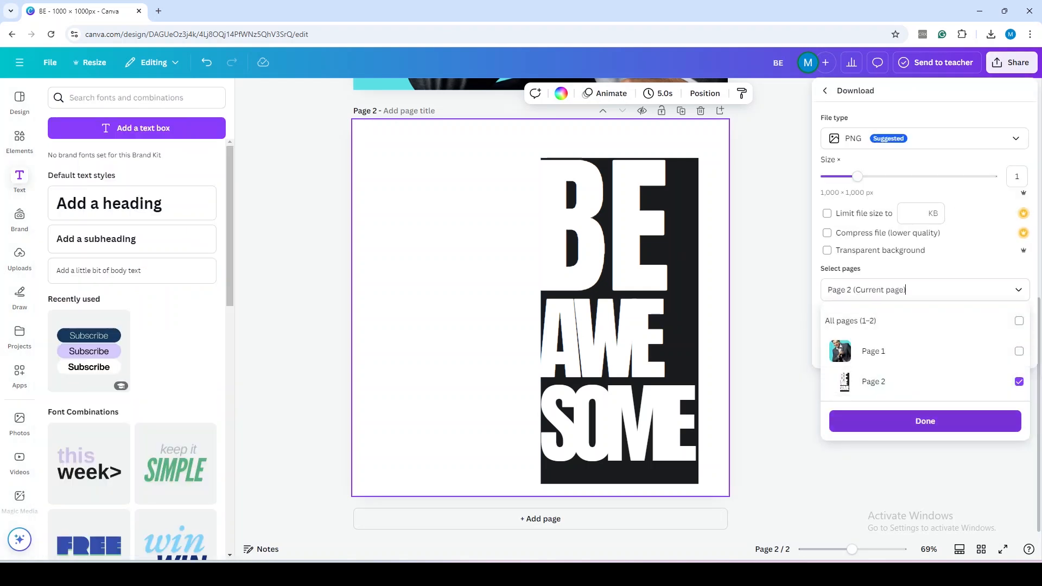
{"action": "left_click", "coordinate": [926, 422]}
{"action": "left_click", "coordinate": [924, 349]}
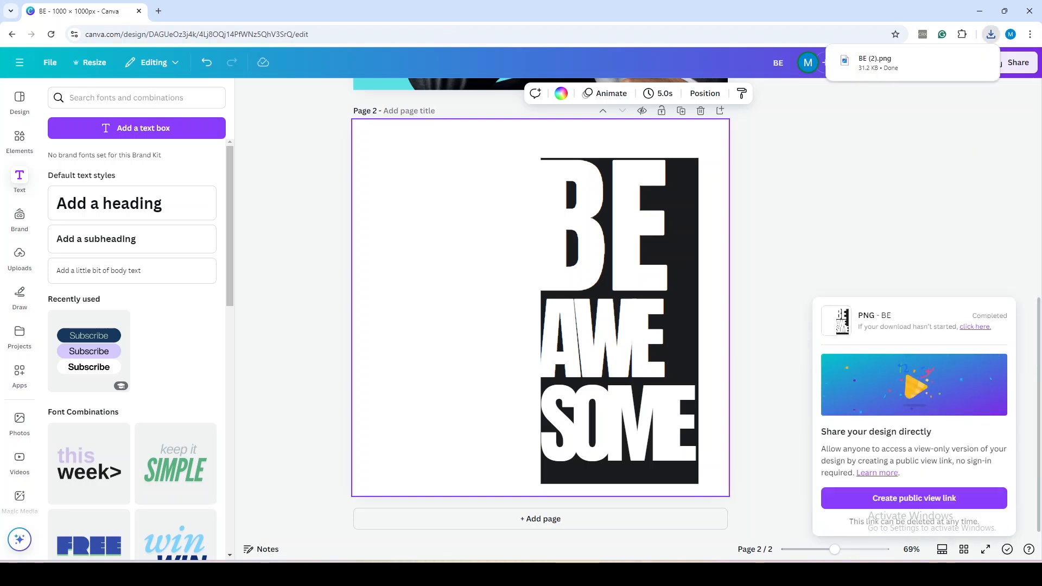
- Upload BE (2).png from the recent downloads to the image uploads
{"action": "left_click", "coordinate": [19, 253]}
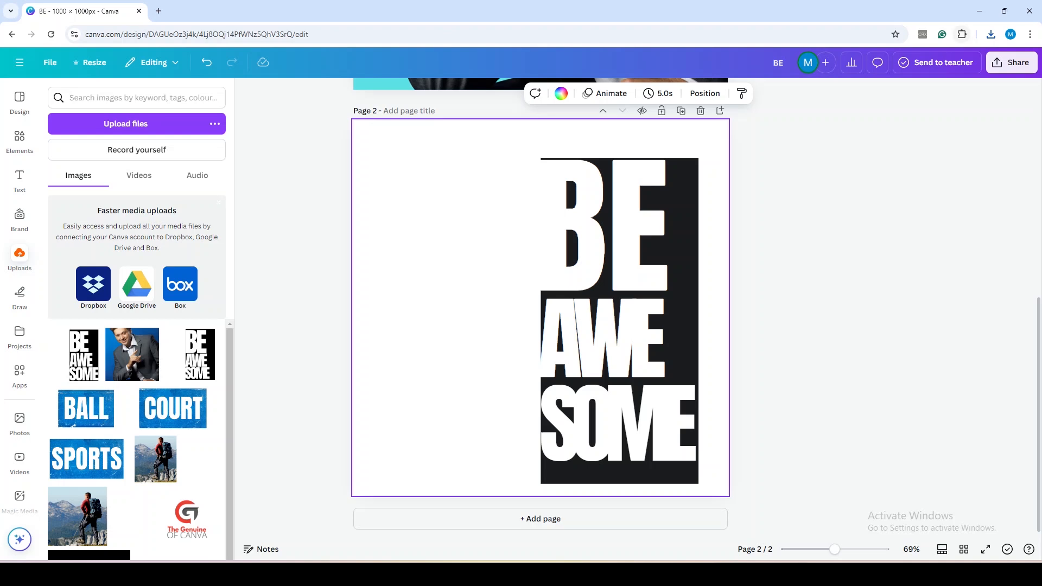
{"action": "left_click", "coordinate": [991, 34]}
{"action": "left_click_drag", "start_coordinate": [874, 84], "coordinate": [136, 244]}
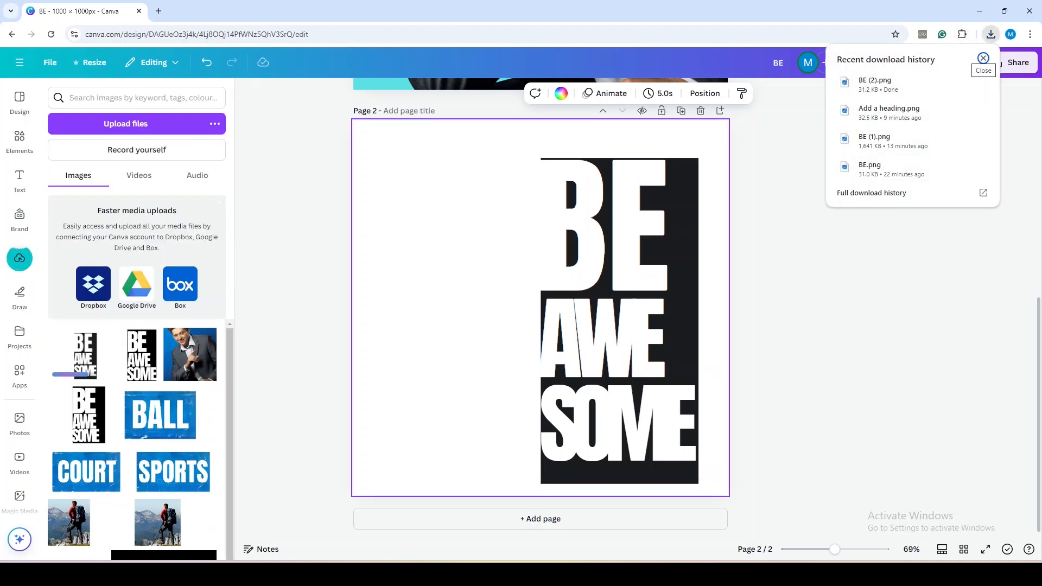
- Place the newly uploaded lettering image on page 1 and align it with the page's upper-left corner
{"action": "scroll", "coordinate": [540, 304], "scroll_direction": "up", "scroll_amount": 7}
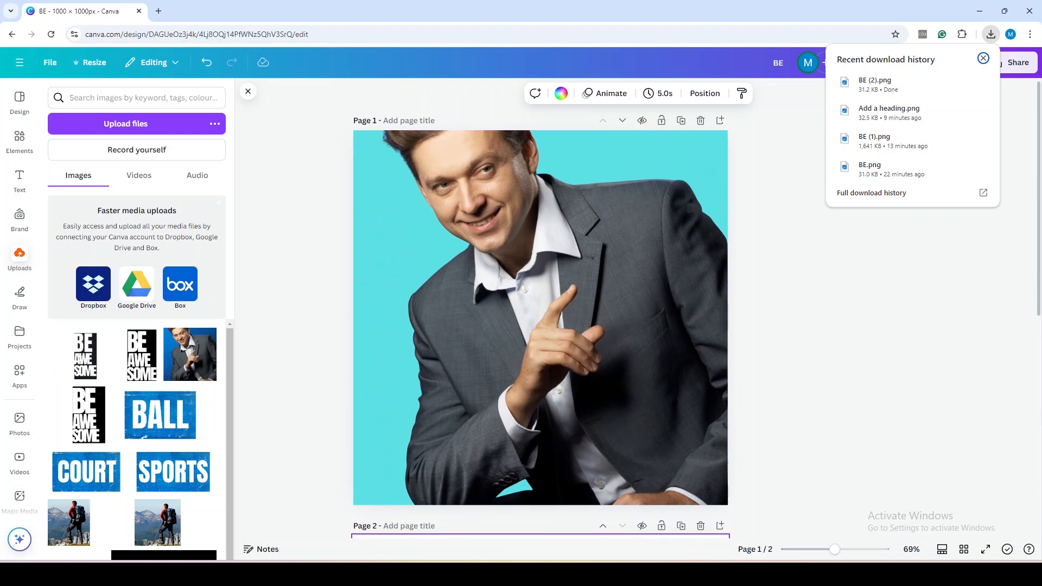
{"action": "left_click", "coordinate": [93, 337]}
{"action": "left_click", "coordinate": [85, 358]}
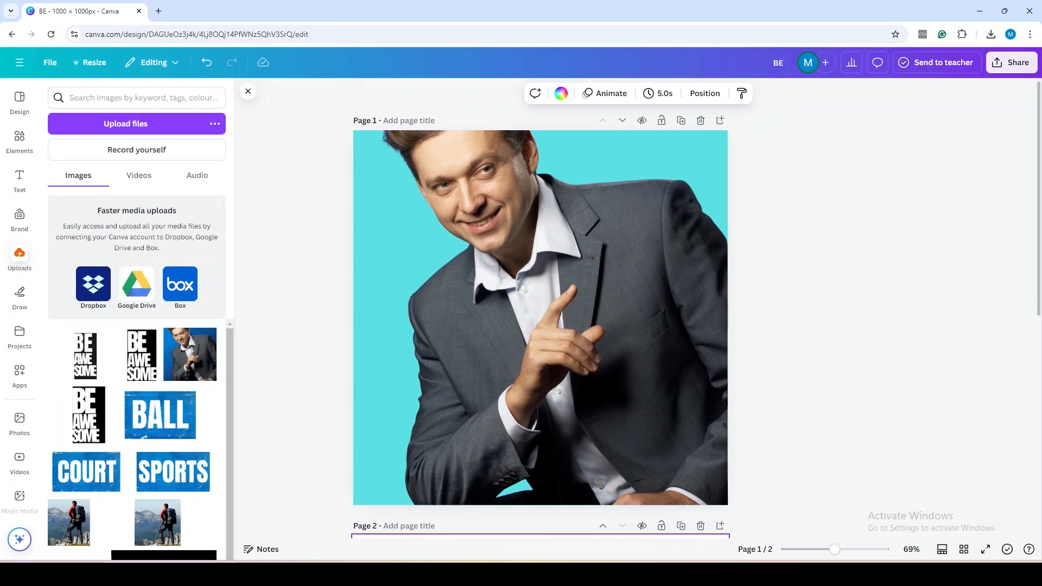
{"action": "left_click", "coordinate": [59, 337]}
{"action": "scroll", "coordinate": [540, 304], "scroll_direction": "down", "scroll_amount": 3}
{"action": "left_click_drag", "start_coordinate": [86, 356], "coordinate": [571, 135]}
{"action": "scroll", "coordinate": [664, 305], "scroll_direction": "up", "scroll_amount": 2}
{"action": "scroll", "coordinate": [571, 134], "scroll_direction": "up", "scroll_amount": 1}
{"action": "left_click_drag", "start_coordinate": [520, 290], "coordinate": [475, 252]}
- Delete page 2 and enlarge the lettering image to 1,000 × 1,000 so it fills the portrait page
{"action": "left_click_drag", "start_coordinate": [835, 550], "coordinate": [825, 549]}
{"action": "left_click", "coordinate": [641, 406]}
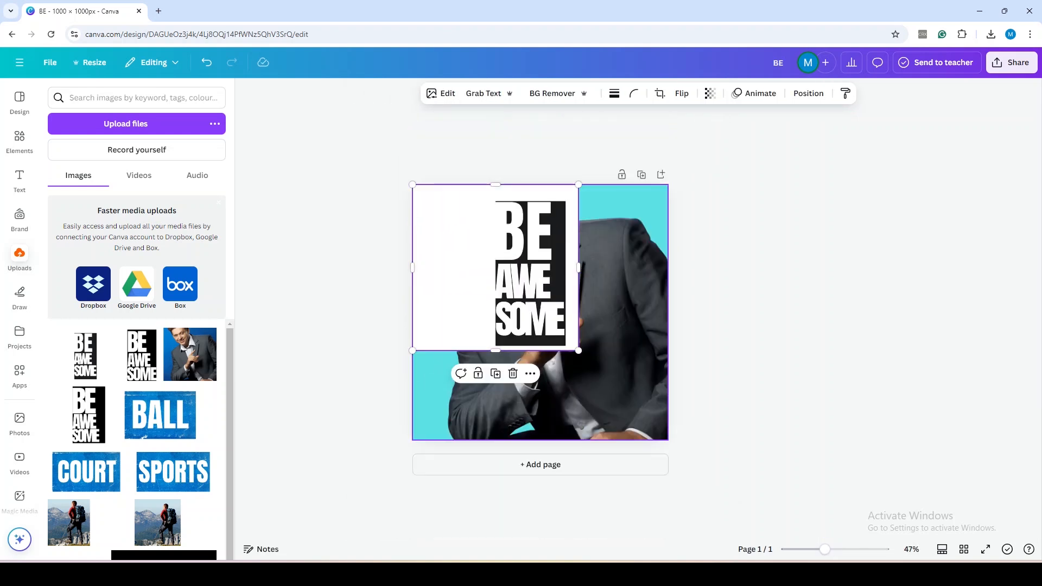
{"action": "left_click_drag", "start_coordinate": [578, 350], "coordinate": [669, 440]}
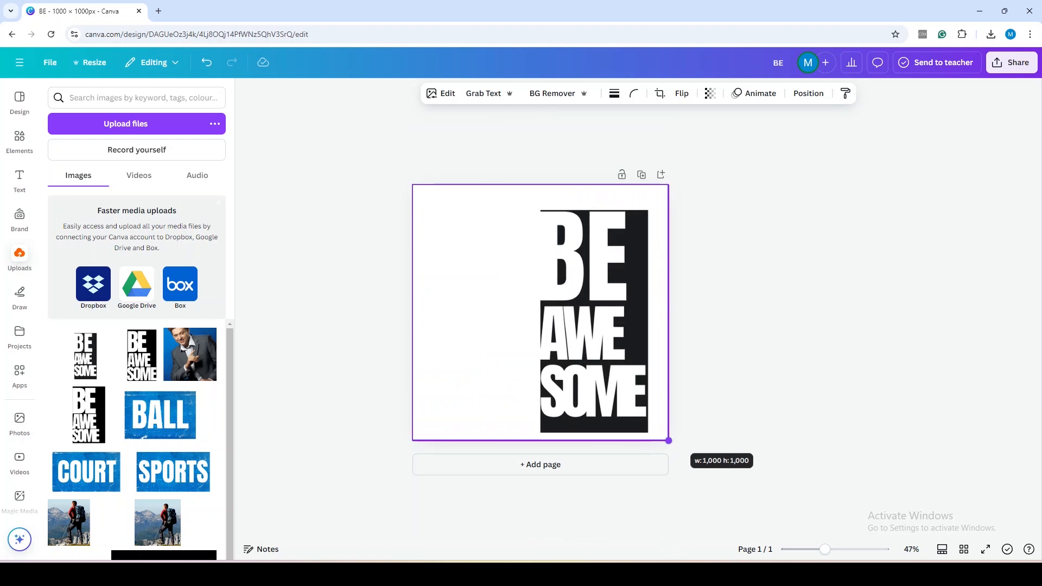
- Remove the lettering image's background and apply a Cherry duotone with near-white shadows and #F8F8F8 highlights
{"action": "left_click", "coordinate": [553, 94]}
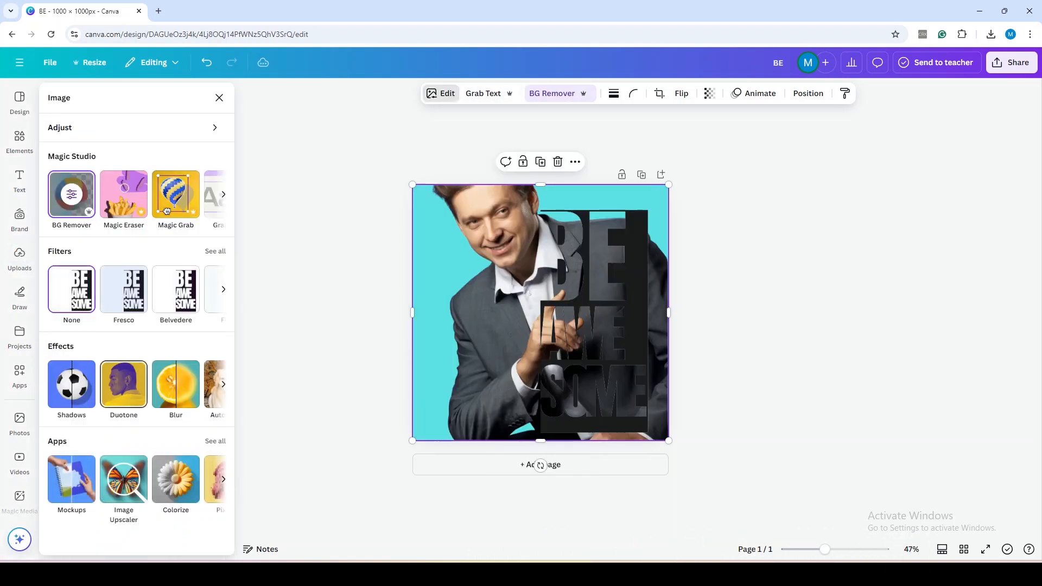
{"action": "left_click", "coordinate": [123, 383]}
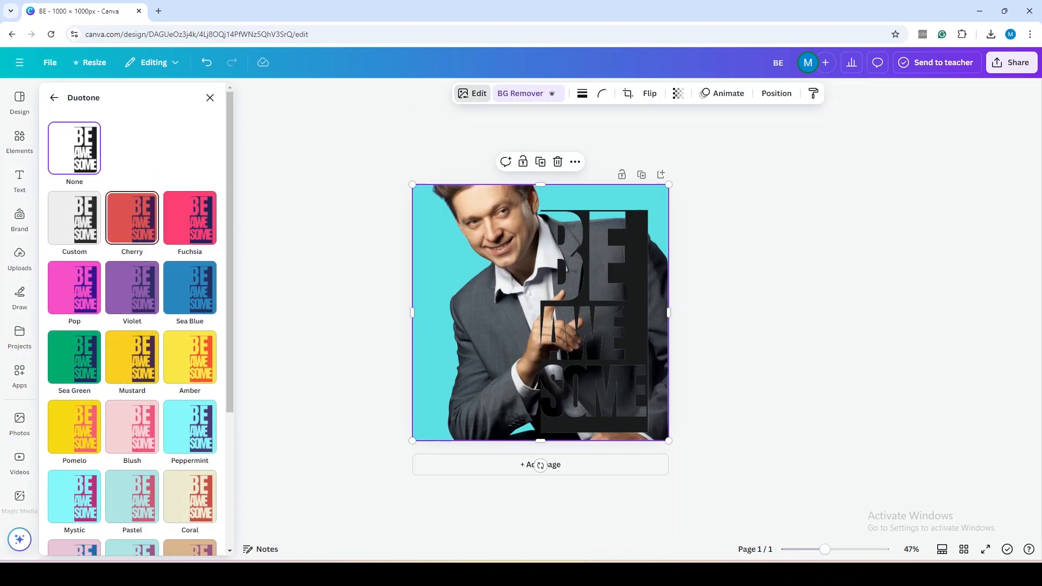
{"action": "left_click", "coordinate": [132, 217]}
{"action": "left_click", "coordinate": [208, 300]}
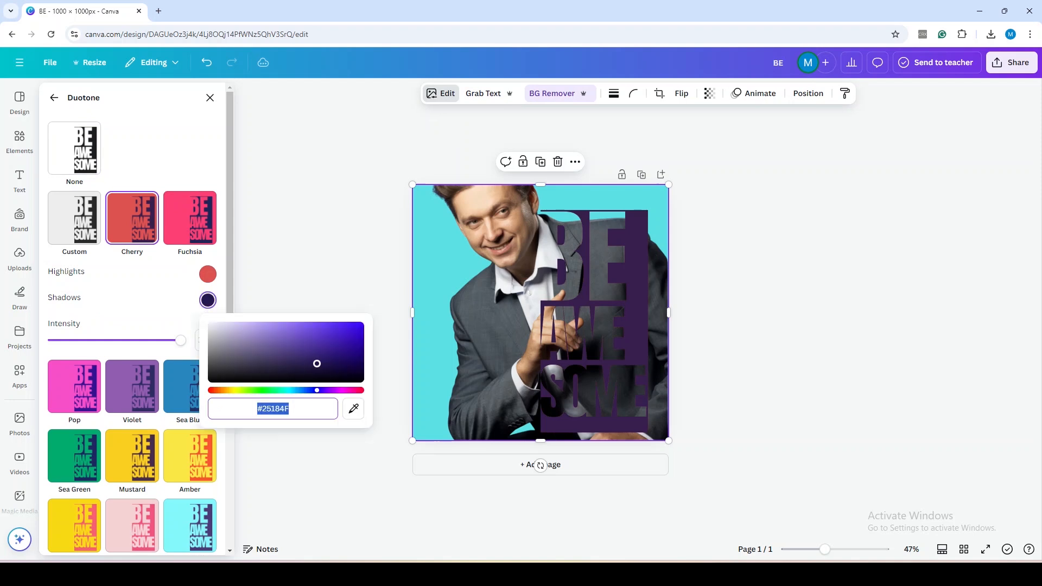
{"action": "left_click_drag", "start_coordinate": [317, 364], "coordinate": [210, 324]}
{"action": "left_click", "coordinate": [208, 274]}
{"action": "left_click_drag", "start_coordinate": [302, 304], "coordinate": [211, 299]}
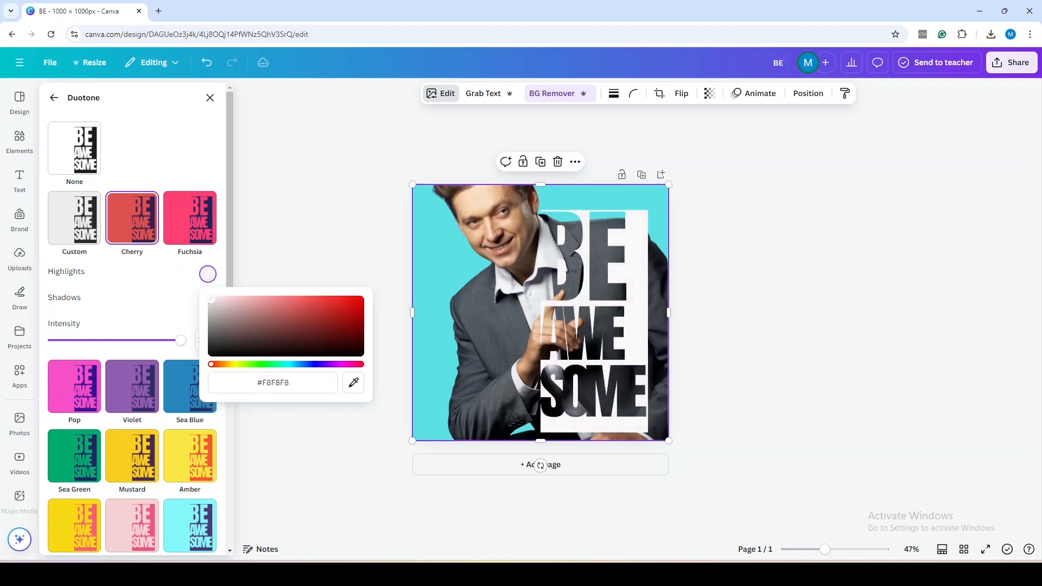
{"action": "left_click", "coordinate": [210, 97]}
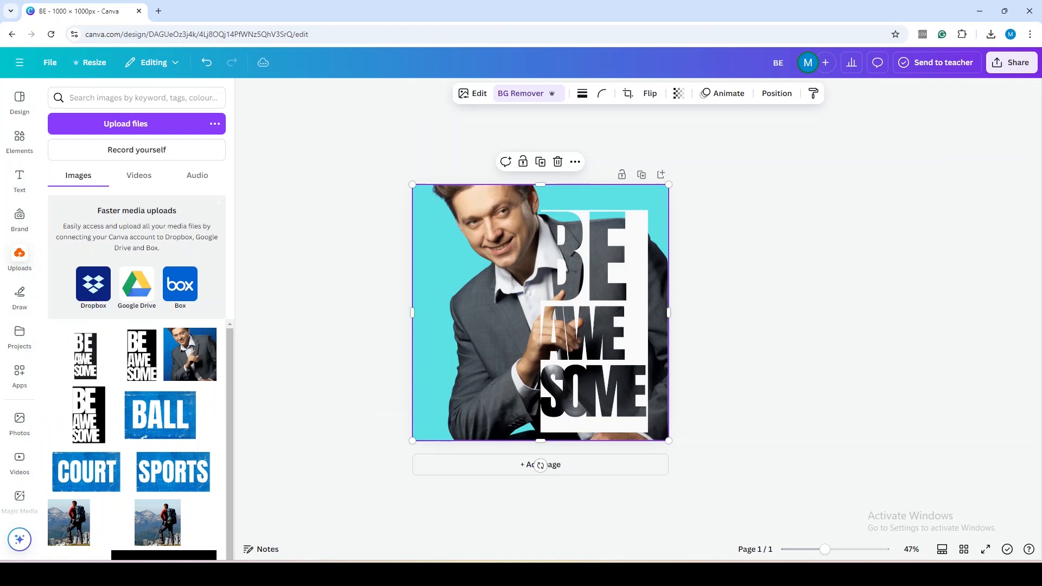
- Add a square shape to the page and fill it with the white photo colour
{"action": "left_click", "coordinate": [19, 140]}
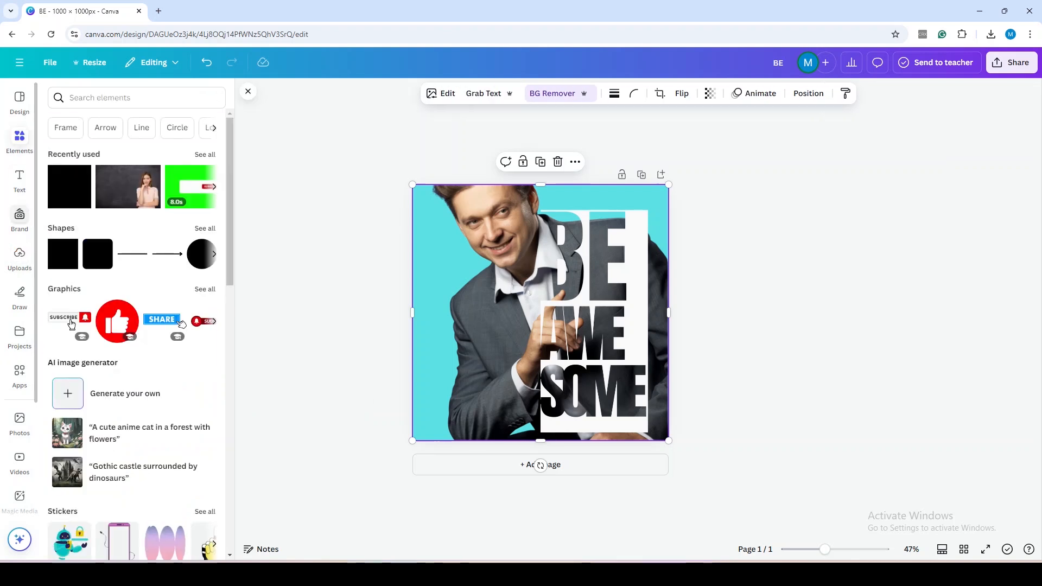
{"action": "left_click", "coordinate": [63, 254]}
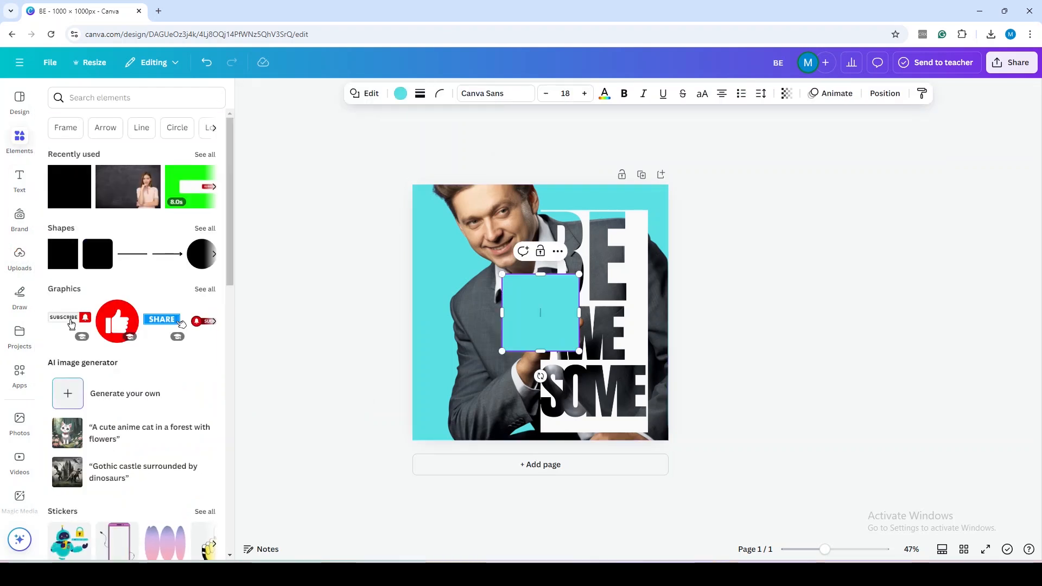
{"action": "left_click", "coordinate": [400, 93]}
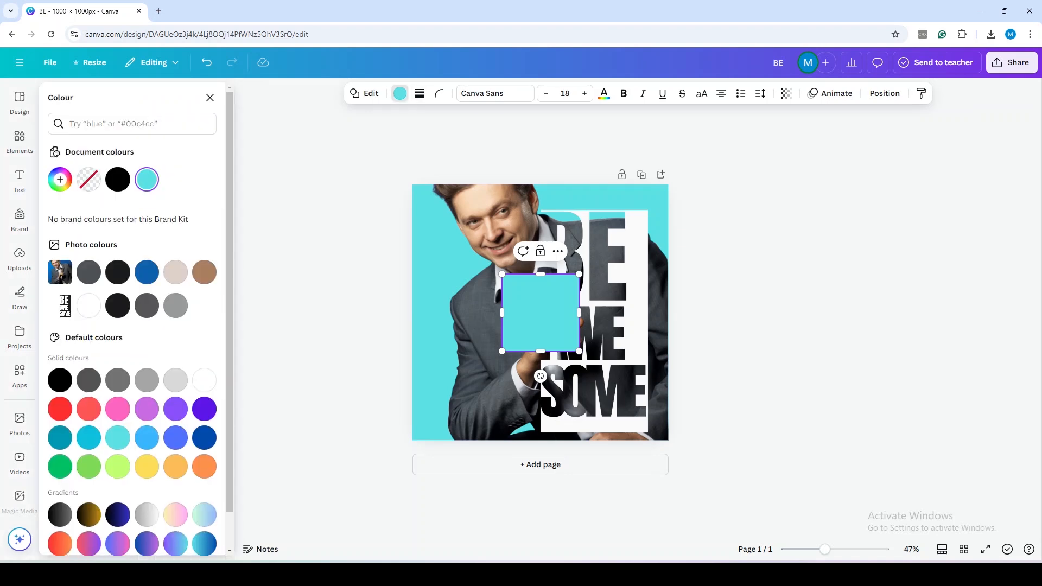
{"action": "left_click", "coordinate": [89, 305]}
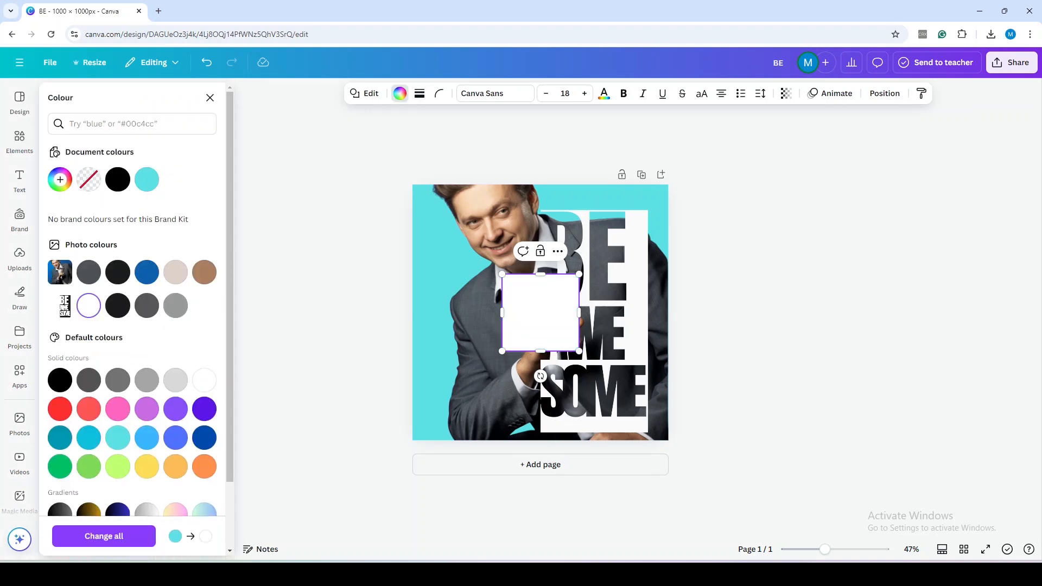
{"action": "left_click", "coordinate": [210, 97]}
- Flatten the white square into a strip above "BE", running from the lettering's left edge to the page's right edge
{"action": "left_click_drag", "start_coordinate": [541, 351], "coordinate": [578, 195]}
{"action": "left_click", "coordinate": [727, 271]}
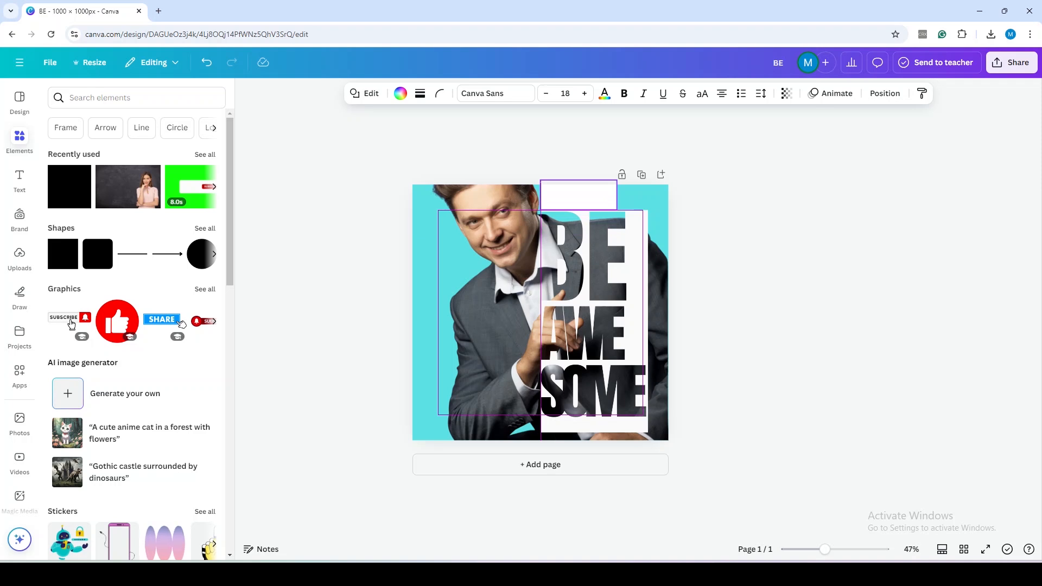
{"action": "left_click_drag", "start_coordinate": [617, 195], "coordinate": [669, 195]}
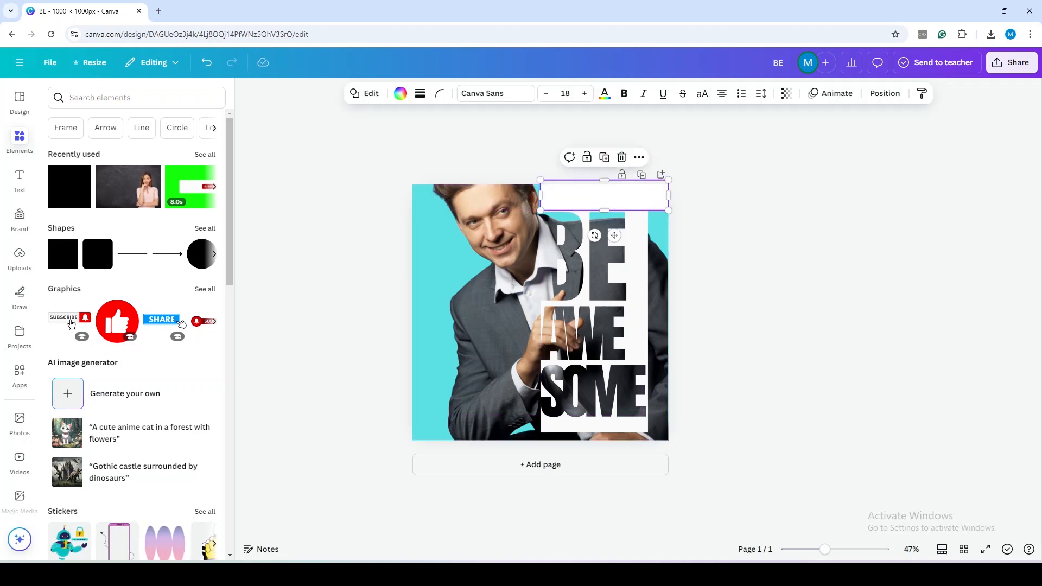
- Duplicate the white strip and resize the copy to about 479 × 944 to cover the margin right of the lettering
{"action": "left_click", "coordinate": [605, 157]}
{"action": "left_click_drag", "start_coordinate": [608, 200], "coordinate": [707, 395]}
{"action": "left_click", "coordinate": [722, 429]}
{"action": "left_click", "coordinate": [614, 436]}
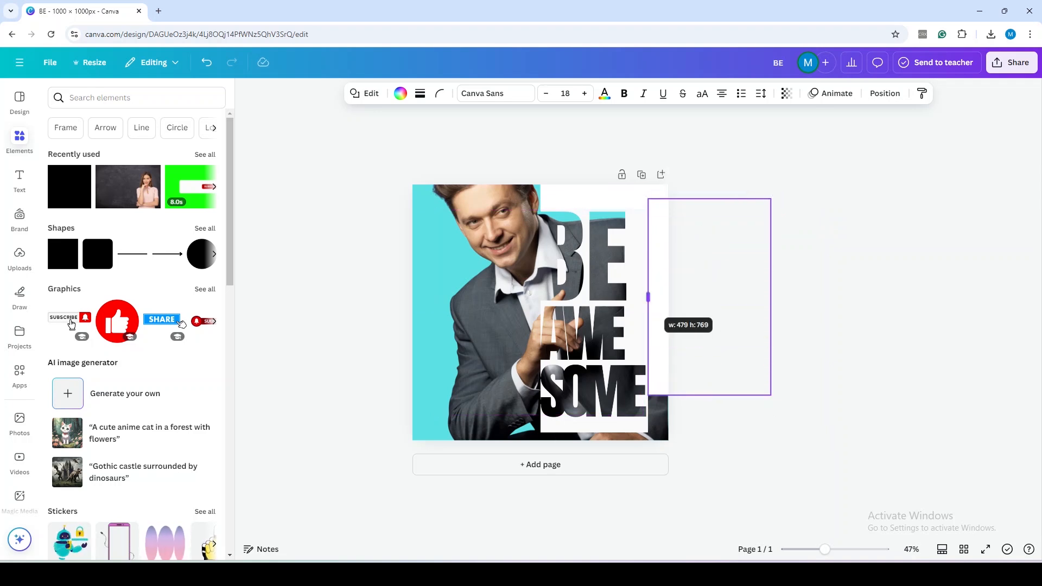
{"action": "left_click_drag", "start_coordinate": [649, 297], "coordinate": [648, 296]}
{"action": "left_click_drag", "start_coordinate": [709, 396], "coordinate": [710, 438]}
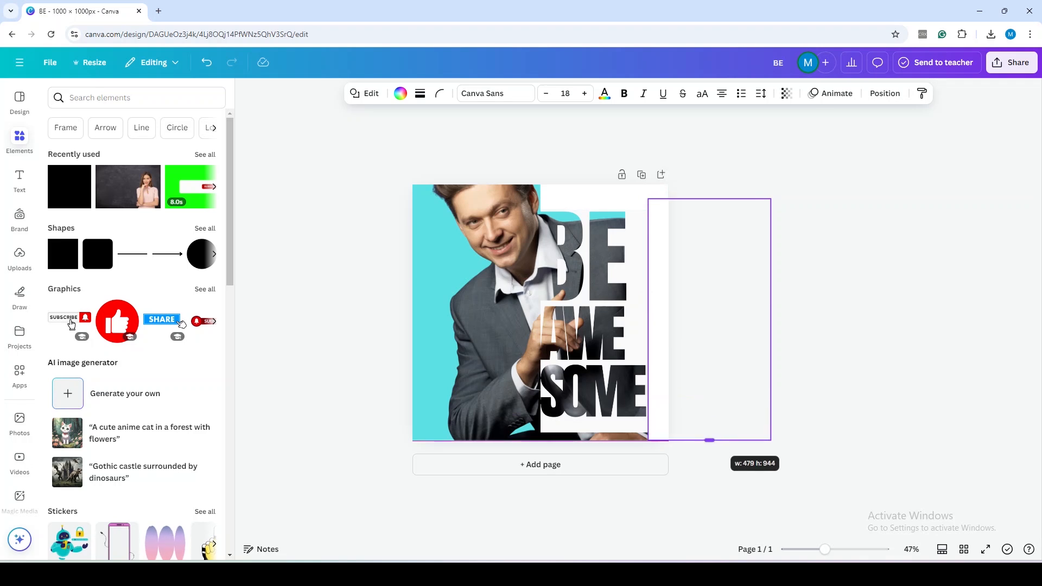
- Duplicate the upper white strip and place the copy below "SOME" to cover the page's lower-right margin
{"action": "left_click", "coordinate": [604, 195]}
{"action": "left_click", "coordinate": [604, 157]}
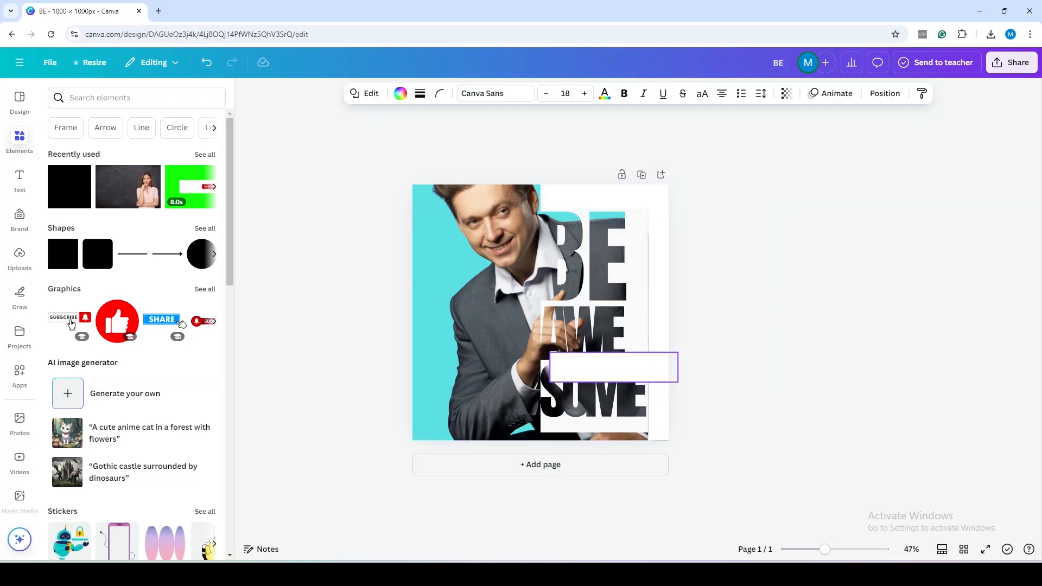
{"action": "scroll", "coordinate": [541, 310], "scroll_direction": "down", "scroll_amount": 3}
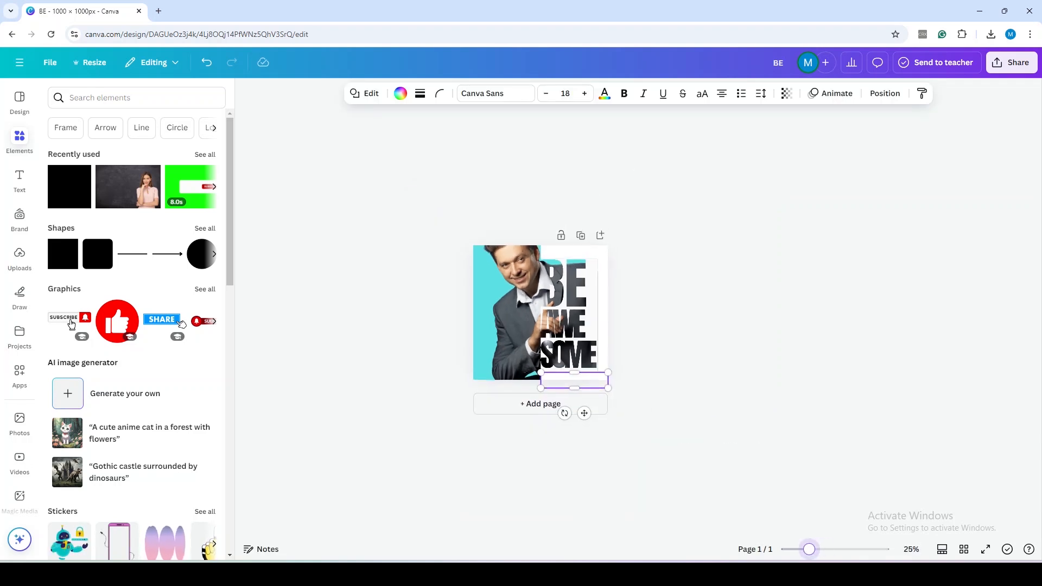
{"action": "scroll", "coordinate": [541, 310], "scroll_direction": "up", "scroll_amount": 7}
{"action": "key", "text": "Escape"}
- Shift the right-hand white rectangle slightly left to cover the thin line beside the lettering
{"action": "scroll", "coordinate": [540, 308], "scroll_direction": "down", "scroll_amount": 3}
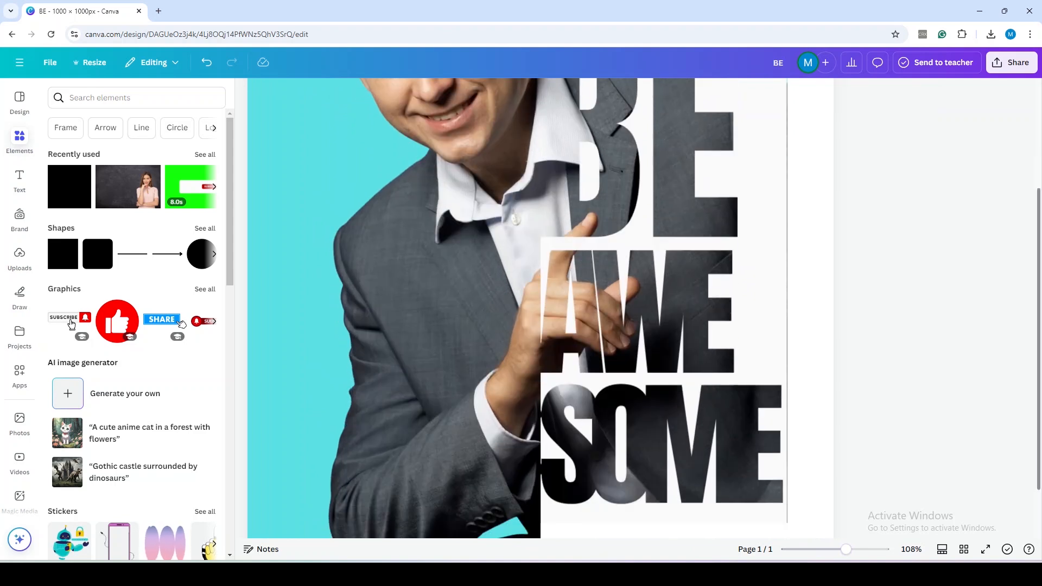
{"action": "scroll", "coordinate": [543, 309], "scroll_direction": "up", "scroll_amount": 3}
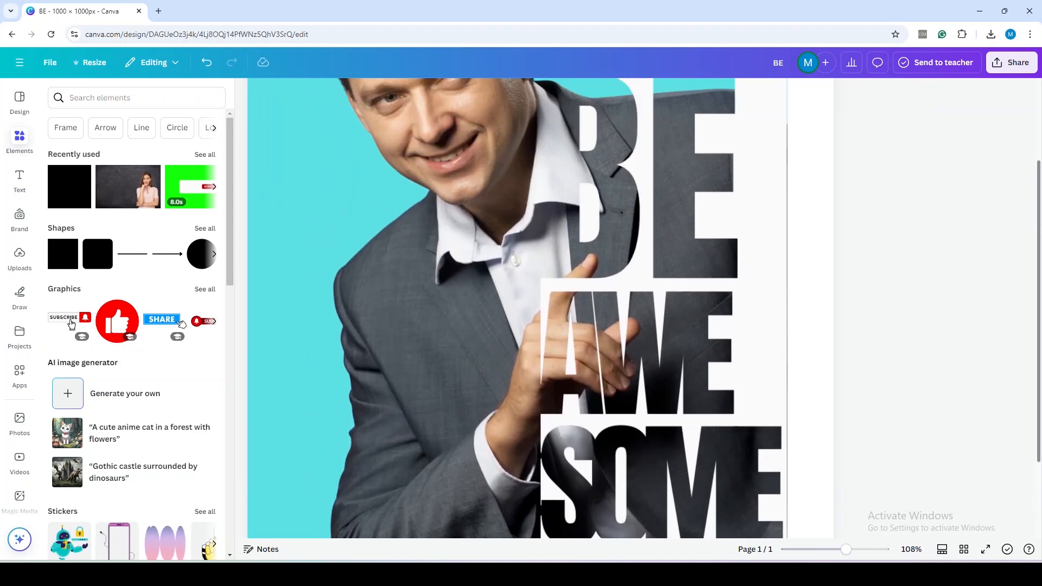
{"action": "left_click", "coordinate": [761, 332]}
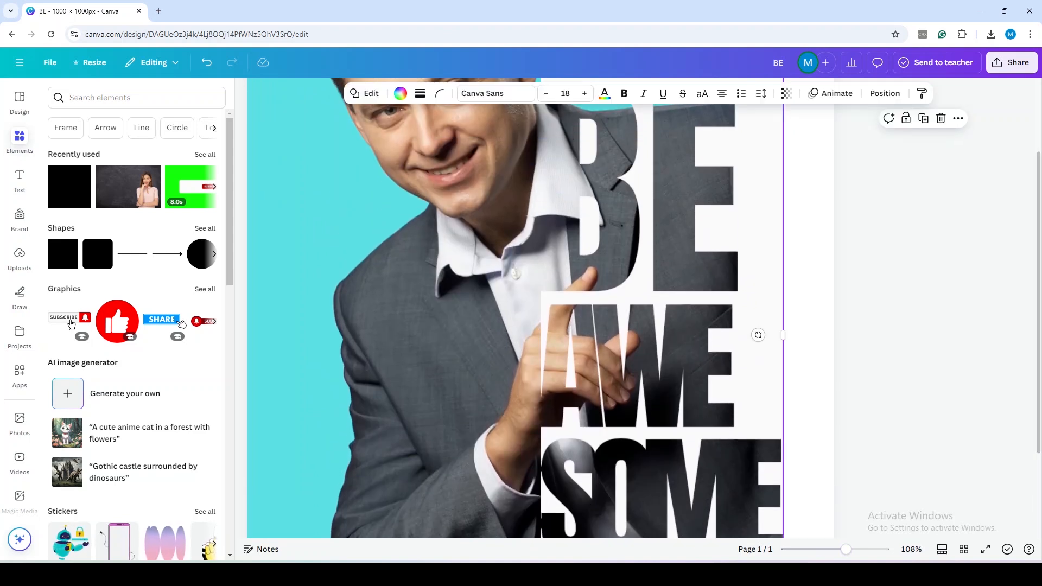
{"action": "key", "text": "Escape"}
- Nudge the upper white strip slightly down to close the gap above "BE"
{"action": "scroll", "coordinate": [541, 310], "scroll_direction": "down", "scroll_amount": 3}
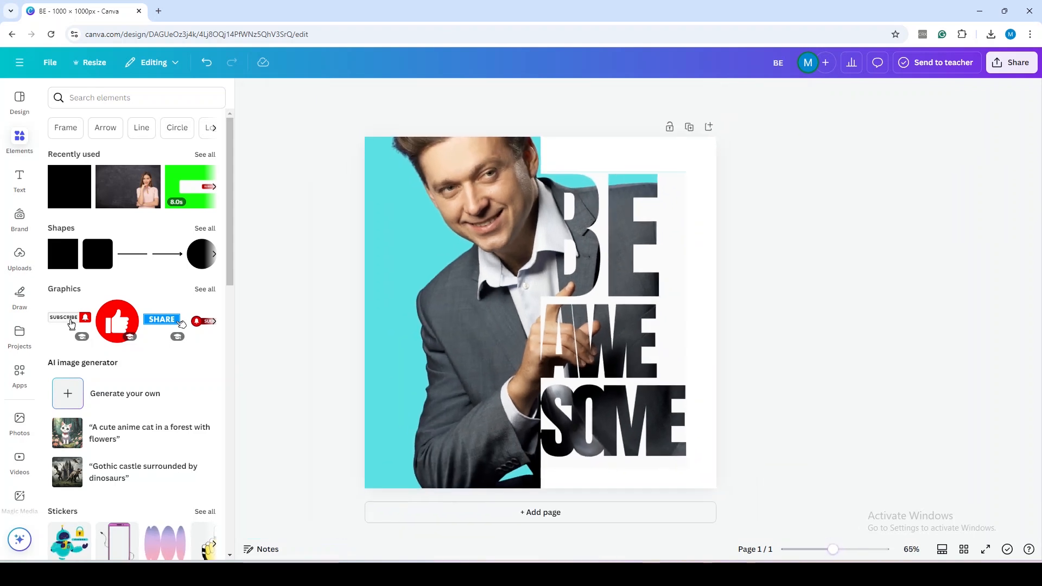
{"action": "left_click", "coordinate": [629, 154]}
{"action": "key", "text": "Escape"}
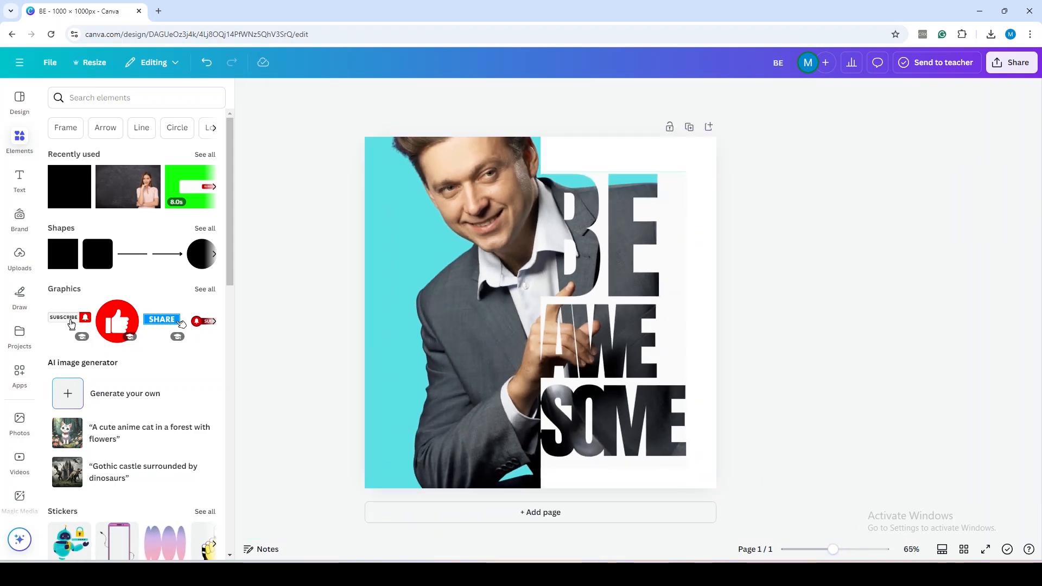
{"action": "scroll", "coordinate": [544, 311], "scroll_direction": "up", "scroll_amount": 3}
{"action": "scroll", "coordinate": [543, 311], "scroll_direction": "up", "scroll_amount": 4}
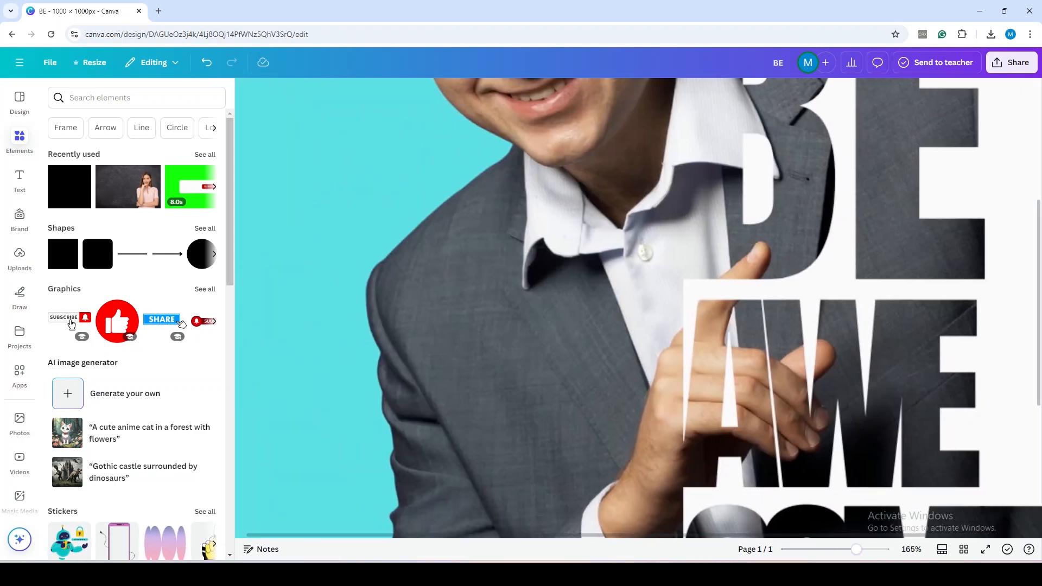
{"action": "left_click", "coordinate": [863, 167]}
{"action": "left_click_drag", "start_coordinate": [863, 167], "coordinate": [863, 171]}
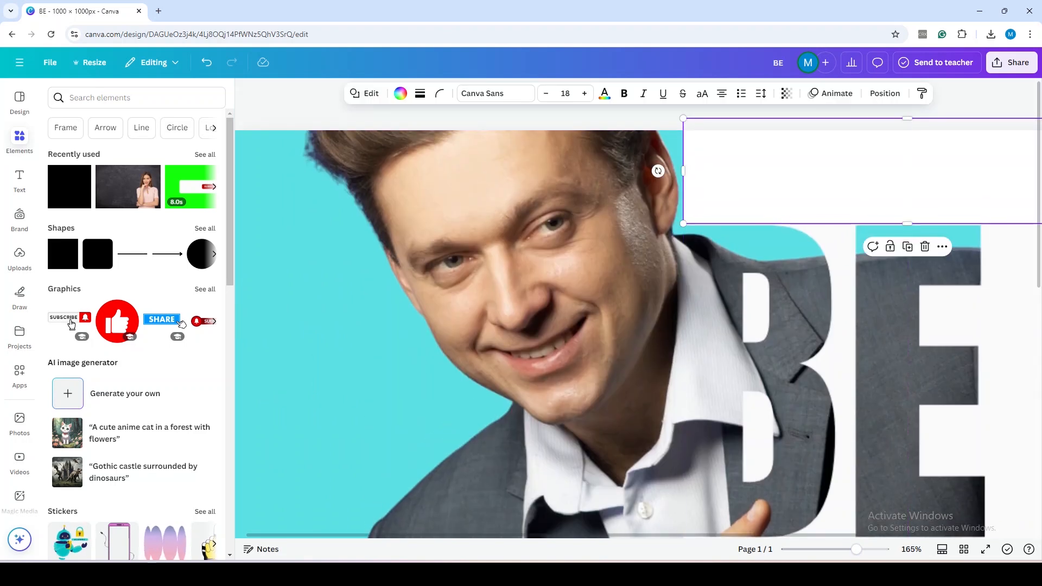
{"action": "scroll", "coordinate": [863, 171], "scroll_direction": "down", "scroll_amount": 5}
{"action": "left_click", "coordinate": [863, 171]}
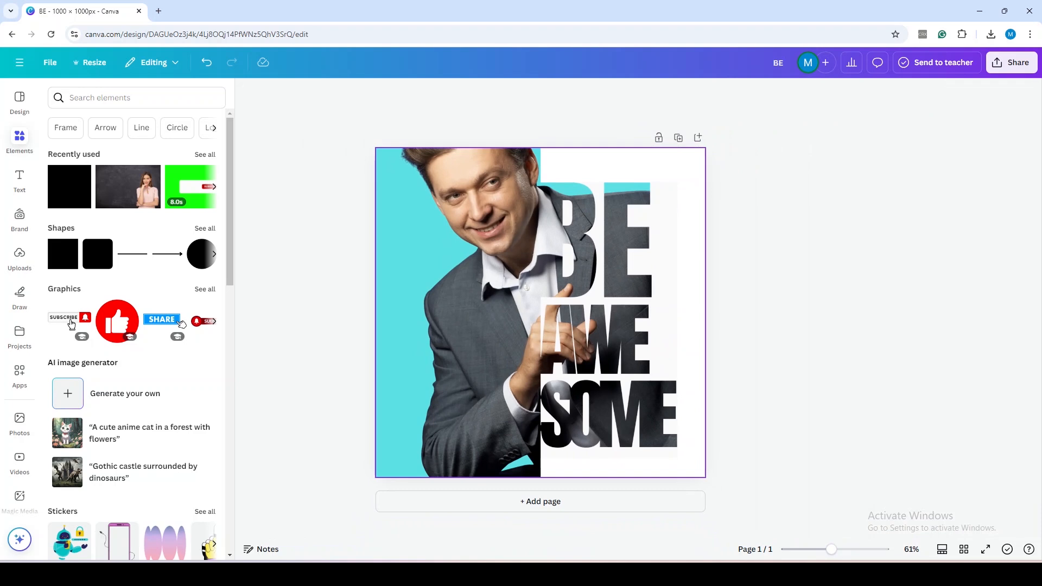
- Add another square shape with a solid border of weight 8
{"action": "left_click", "coordinate": [62, 253]}
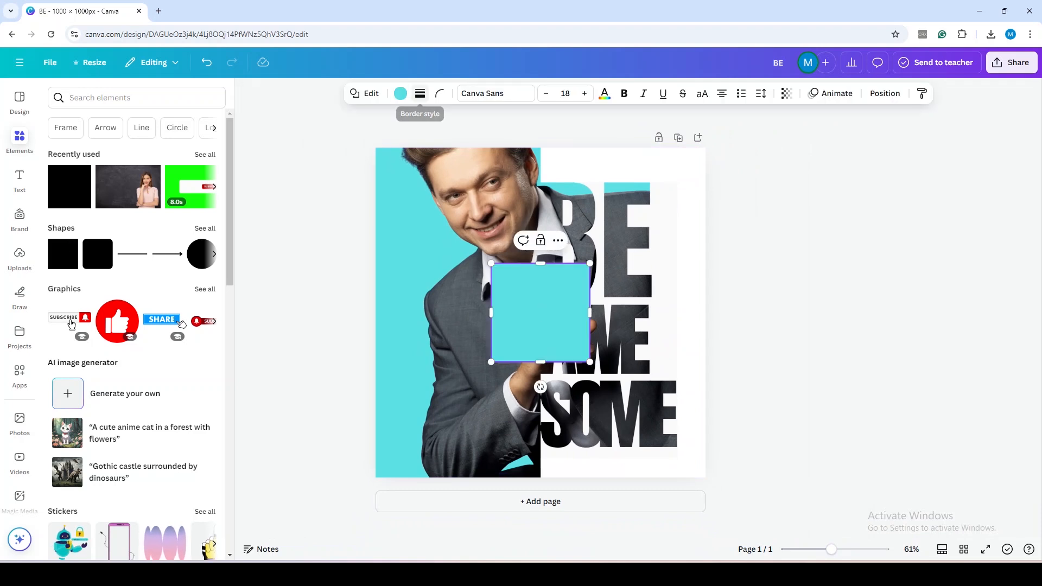
{"action": "left_click", "coordinate": [420, 94]}
{"action": "left_click_drag", "start_coordinate": [353, 164], "coordinate": [360, 164]}
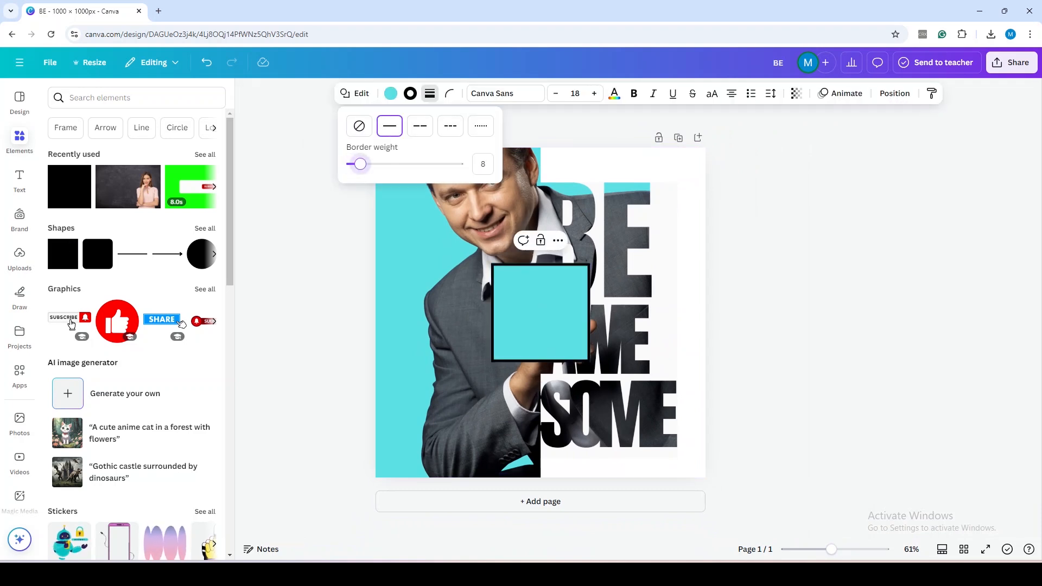
{"action": "key", "text": "Escape"}
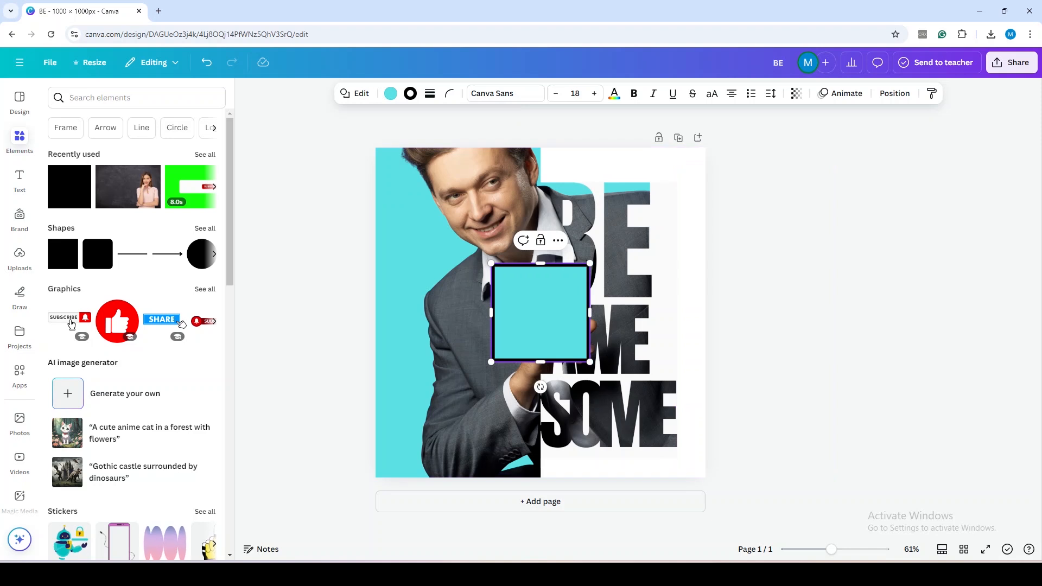
- Enlarge and position the bordered square to frame the man's face and the whole lettering, leaving a margin inside the page
{"action": "left_click_drag", "start_coordinate": [590, 361], "coordinate": [684, 458]}
{"action": "left_click_drag", "start_coordinate": [641, 413], "coordinate": [572, 322]}
{"action": "left_click_drag", "start_coordinate": [614, 268], "coordinate": [682, 268]}
{"action": "left_click_drag", "start_coordinate": [552, 365], "coordinate": [552, 458]}
- Set the large frame's border colour to white and its fill to no colour
{"action": "left_click", "coordinate": [410, 93]}
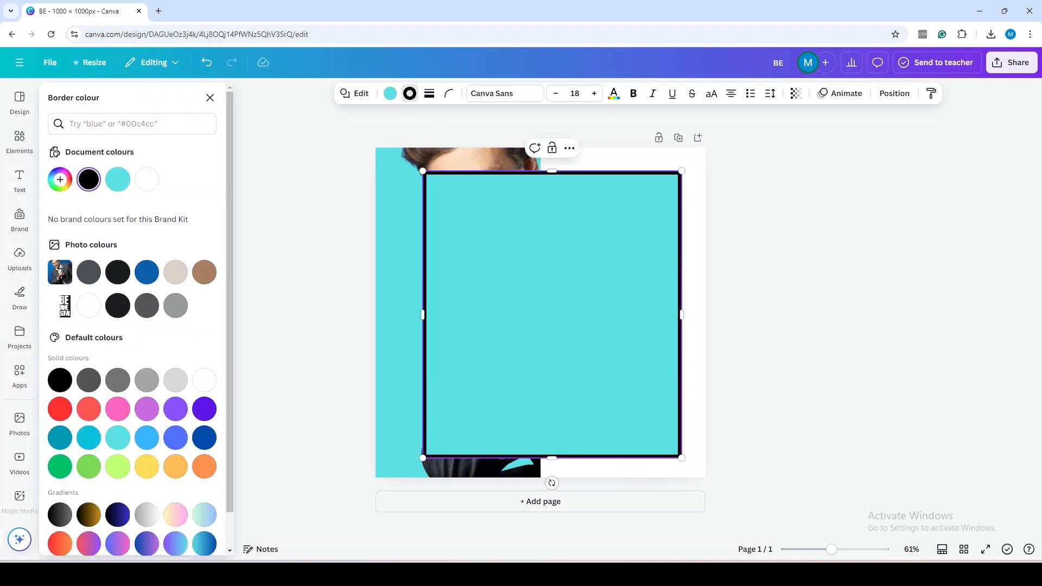
{"action": "left_click", "coordinate": [146, 179]}
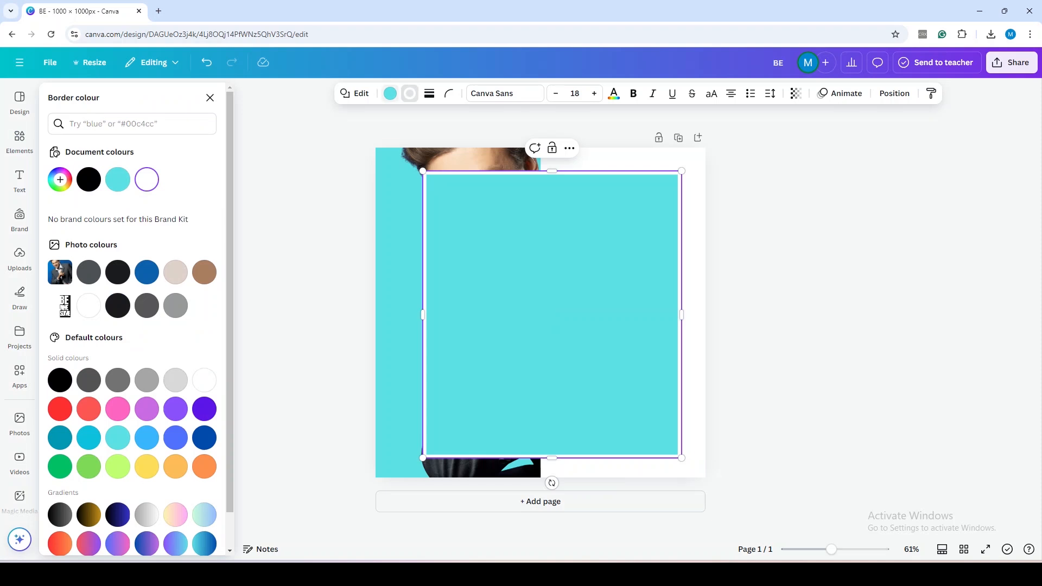
{"action": "left_click", "coordinate": [390, 94]}
{"action": "left_click", "coordinate": [89, 179]}
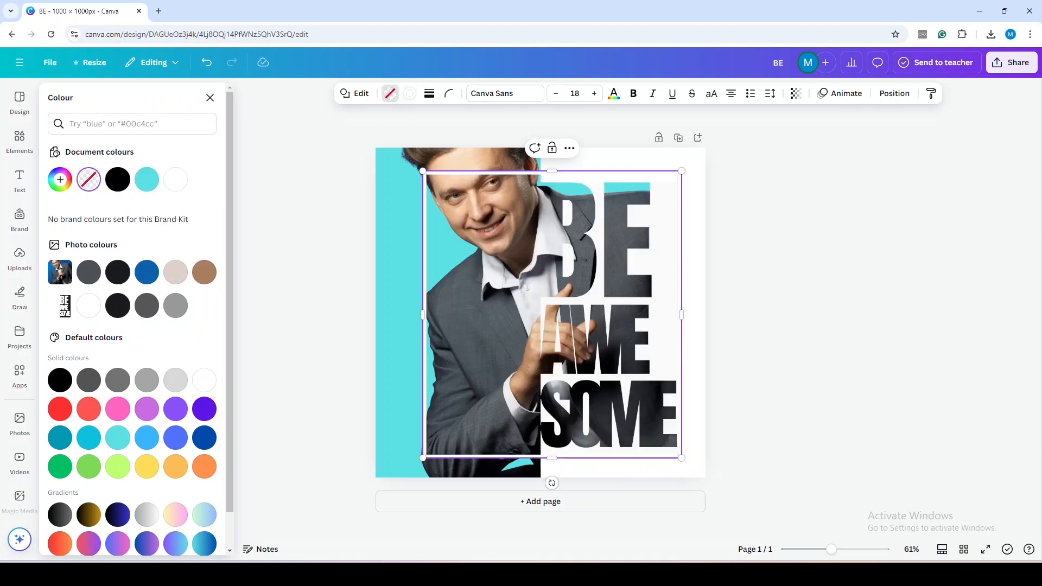
- Widen the white frame by pulling its left edge outward, clear of the man's sleeve
{"action": "left_click", "coordinate": [210, 98]}
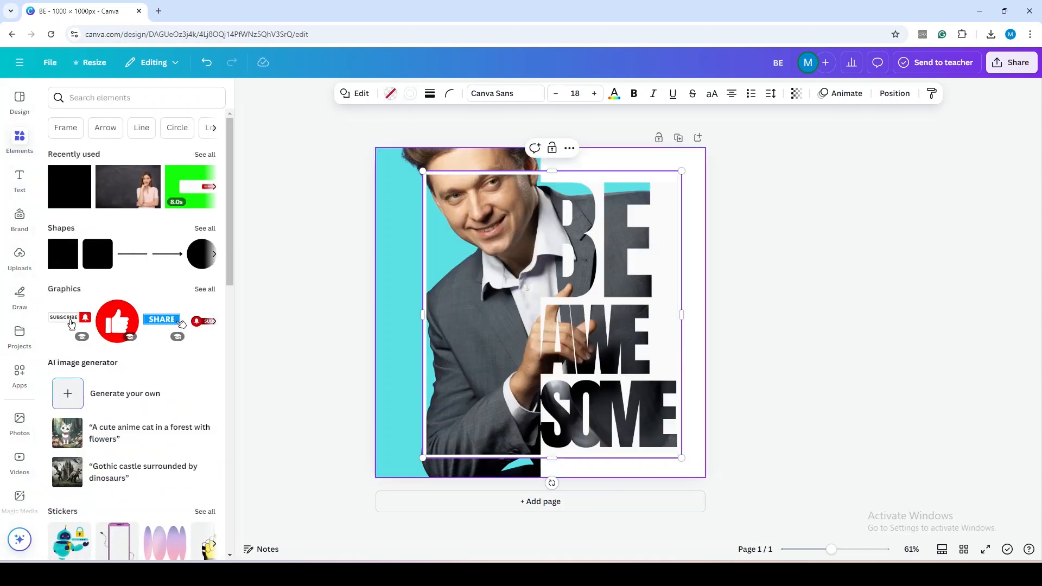
{"action": "left_click_drag", "start_coordinate": [423, 315], "coordinate": [409, 315]}
{"action": "left_click", "coordinate": [693, 455]}
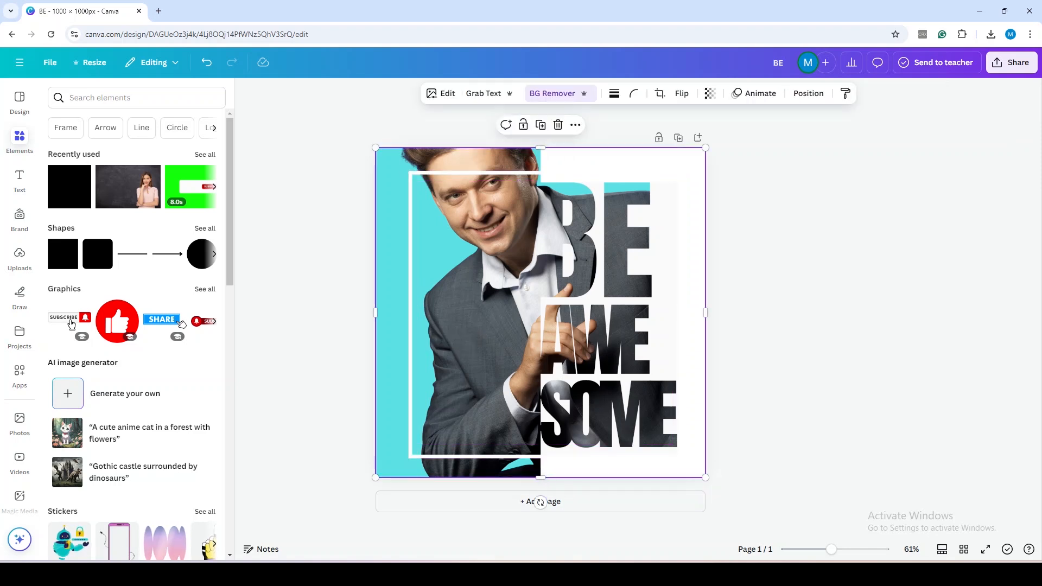
{"action": "left_click", "coordinate": [543, 459]}
{"action": "mouse_move", "coordinate": [543, 458]}
{"action": "left_mouse_down"}
{"action": "mouse_move", "coordinate": [544, 474]}
{"action": "mouse_move", "coordinate": [544, 458]}
{"action": "left_mouse_up"}
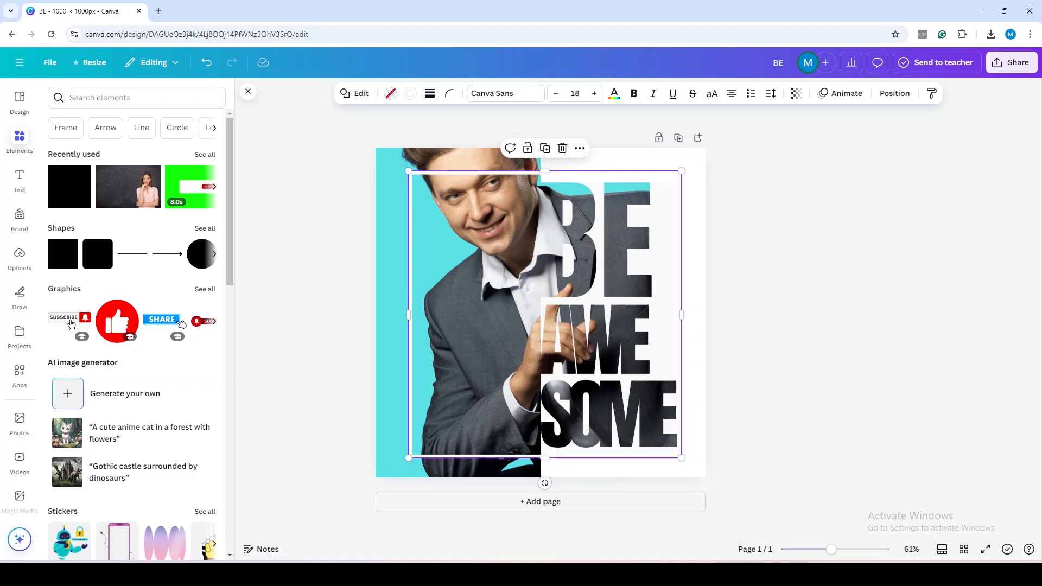
- Add a turquoise circle at the page's upper-right corner and place its layer directly beneath the white frame
{"action": "key", "text": "c"}
{"action": "left_click_drag", "start_coordinate": [590, 263], "coordinate": [685, 166]}
{"action": "right_click", "coordinate": [686, 167]}
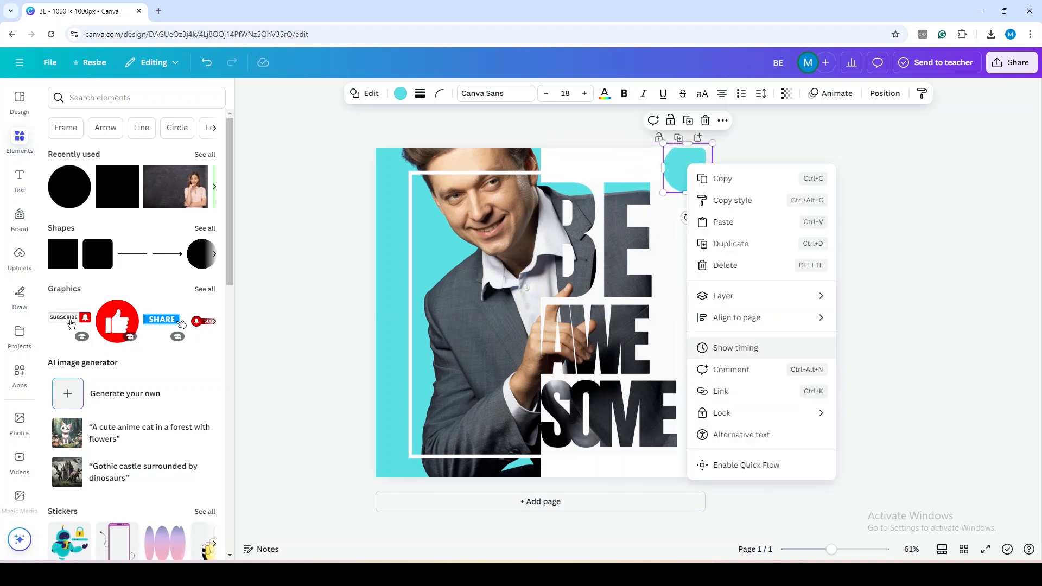
{"action": "mouse_move", "coordinate": [723, 295]}
{"action": "left_click", "coordinate": [883, 391]}
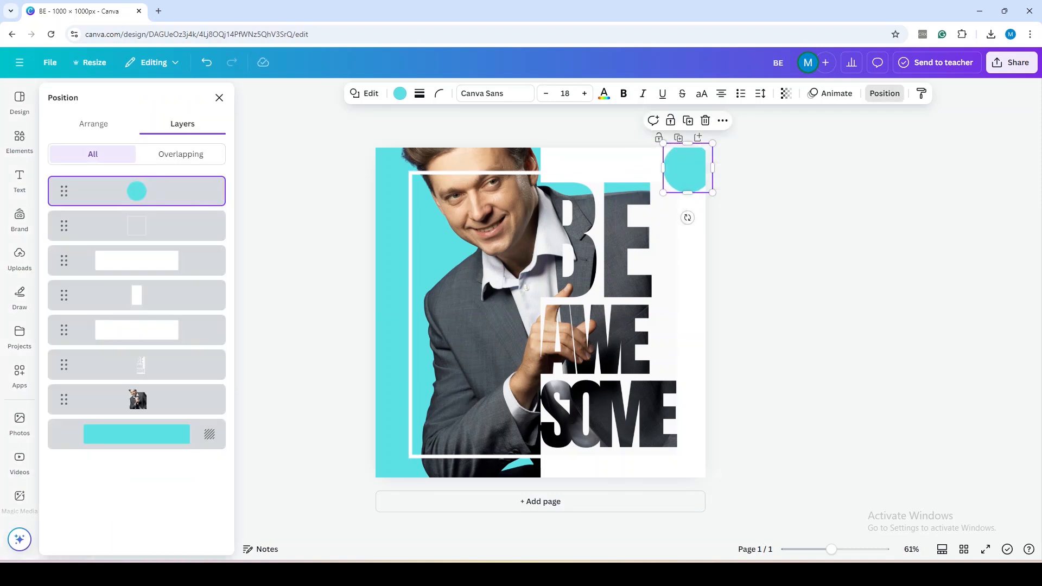
{"action": "left_click_drag", "start_coordinate": [135, 235], "coordinate": [135, 232]}
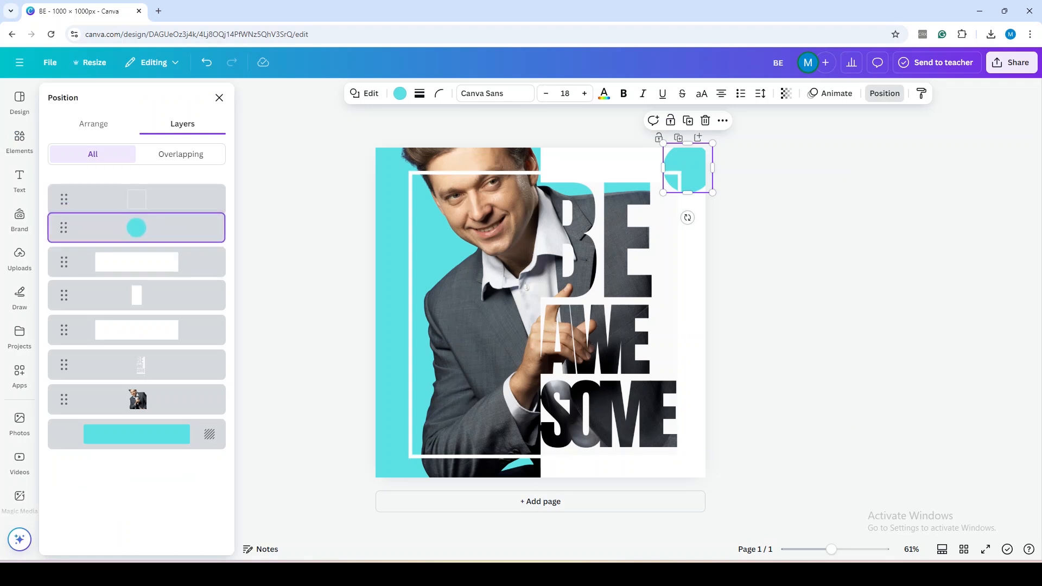
{"action": "left_click", "coordinate": [219, 98]}
- Enlarge the turquoise circle slightly, keeping it over the page's upper-right corner
{"action": "left_click_drag", "start_coordinate": [688, 167], "coordinate": [717, 172]}
{"action": "left_click", "coordinate": [755, 173]}
{"action": "left_click", "coordinate": [694, 171]}
{"action": "left_click", "coordinate": [740, 165]}
{"action": "left_click", "coordinate": [691, 170]}
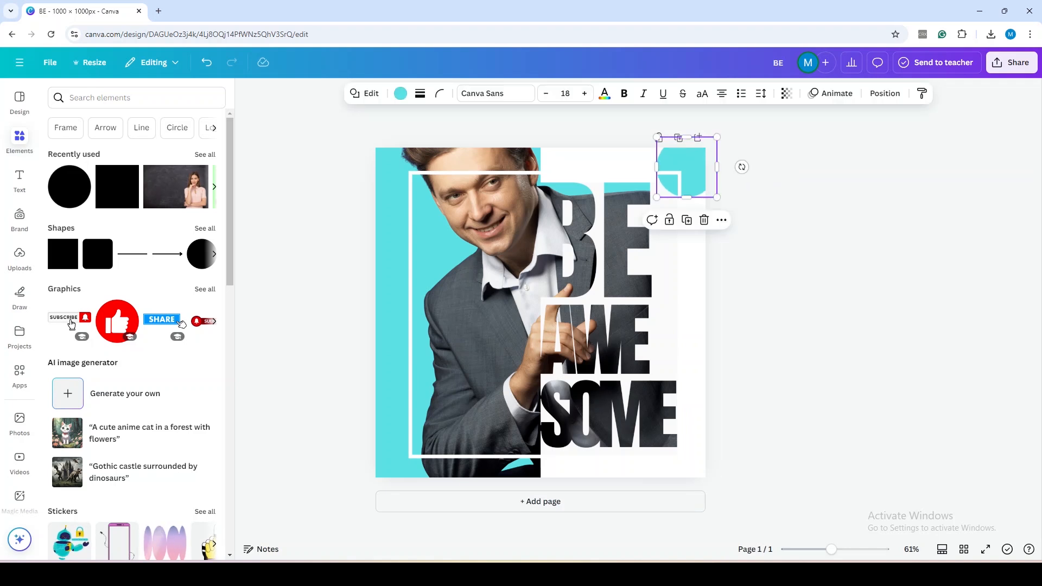
- Duplicate the turquoise circle and place the copy partly off the page's lower-right corner
{"action": "left_click", "coordinate": [687, 220]}
{"action": "left_click_drag", "start_coordinate": [687, 168], "coordinate": [698, 461]}
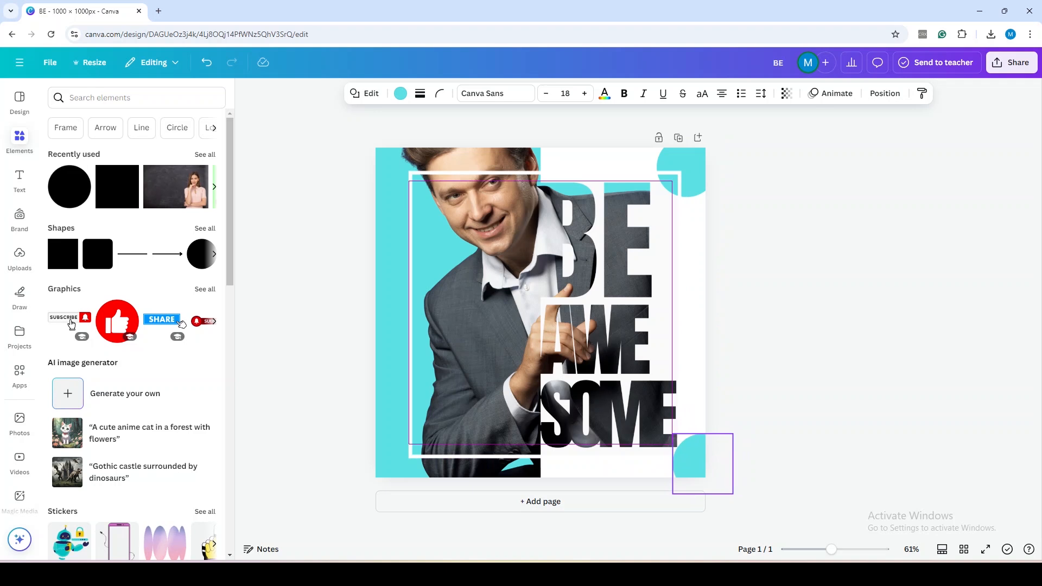
{"action": "left_click", "coordinate": [776, 445]}
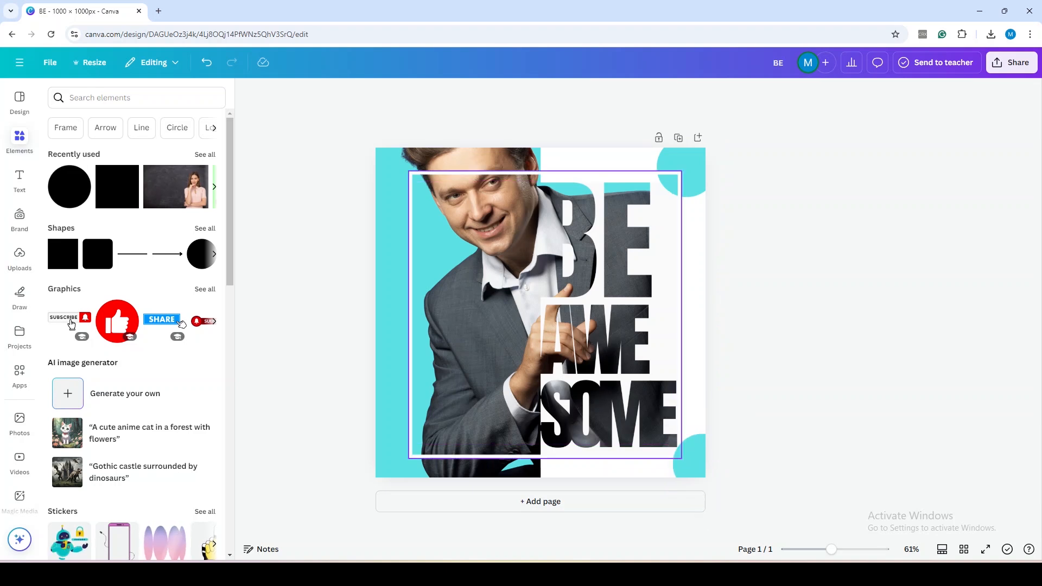
- Extend the white frame slightly downward and to the right so it reaches further across the lower circle
{"action": "left_click", "coordinate": [545, 457]}
{"action": "left_click_drag", "start_coordinate": [545, 457], "coordinate": [544, 464]}
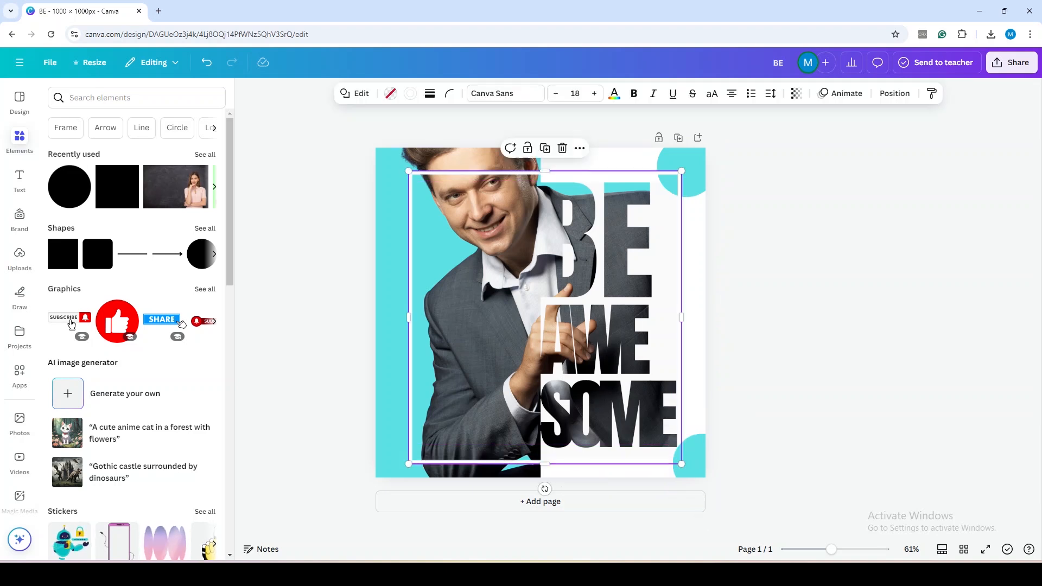
{"action": "left_click_drag", "start_coordinate": [681, 317], "coordinate": [687, 317]}
{"action": "left_click", "coordinate": [694, 461]}
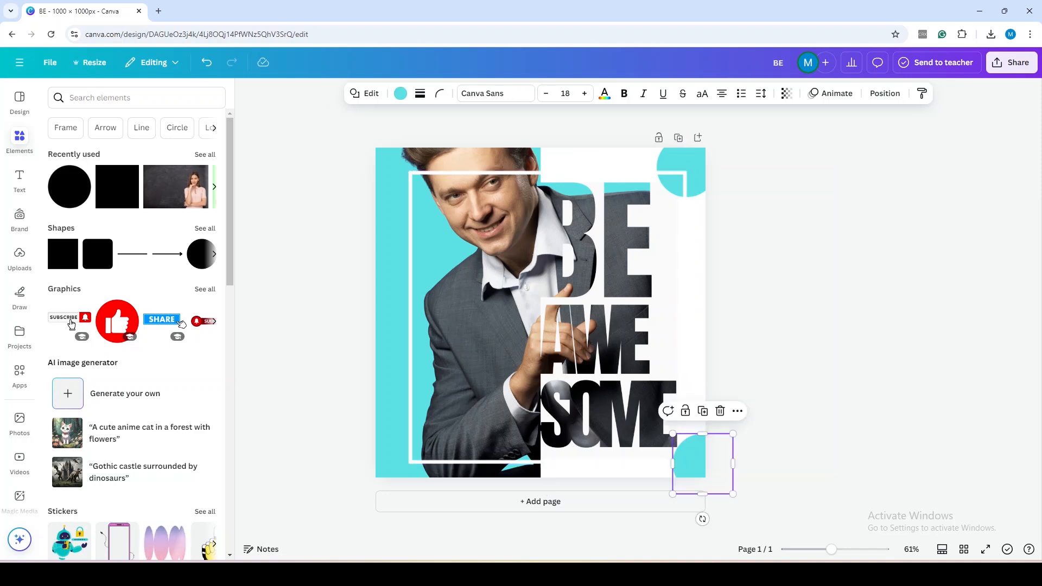
{"action": "right_click", "coordinate": [694, 460]}
{"action": "mouse_move", "coordinate": [731, 370]}
{"action": "left_click", "coordinate": [896, 467]}
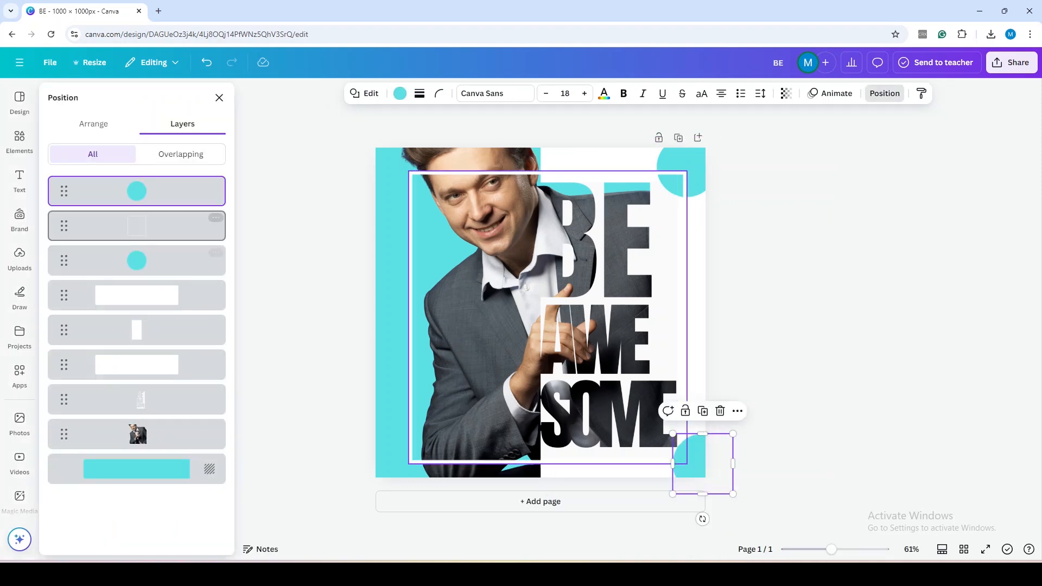
{"action": "left_click", "coordinate": [163, 226]}
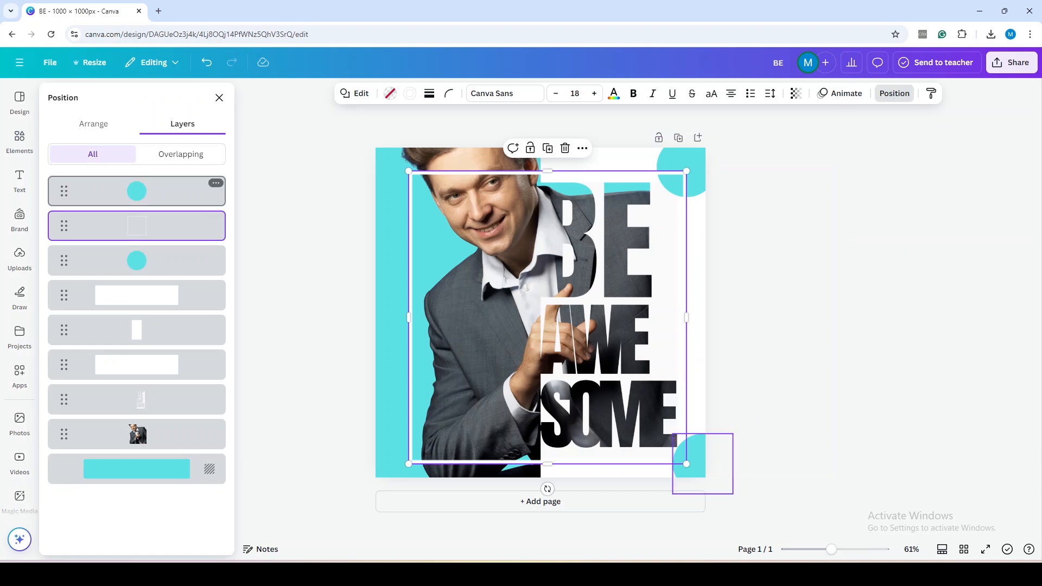
{"action": "left_click", "coordinate": [163, 191]}
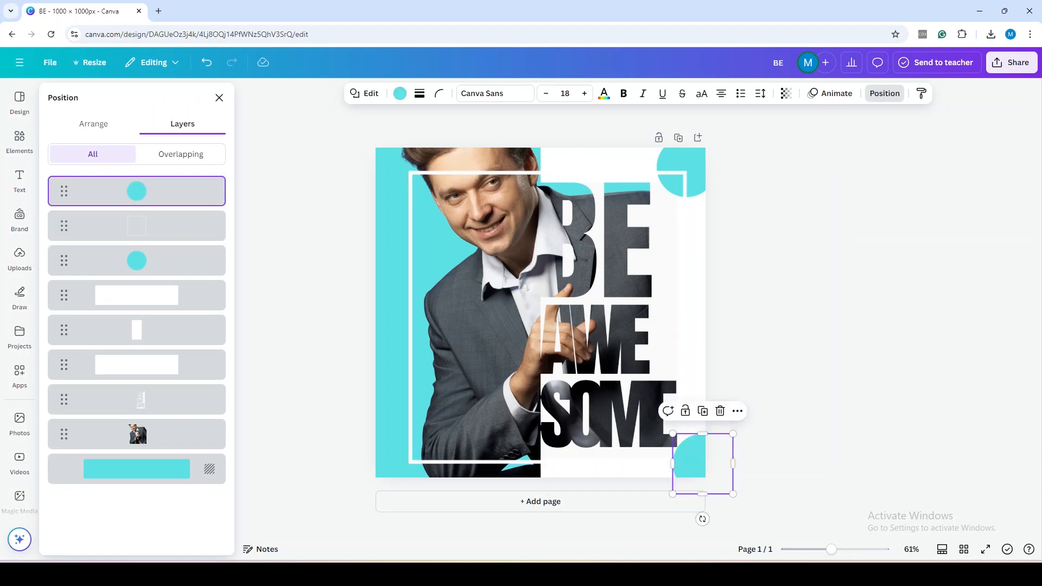
{"action": "left_click", "coordinate": [220, 98]}
- Move the lower-right circle's layer directly beneath the white frame
{"action": "right_click", "coordinate": [697, 467]}
{"action": "mouse_move", "coordinate": [749, 371]}
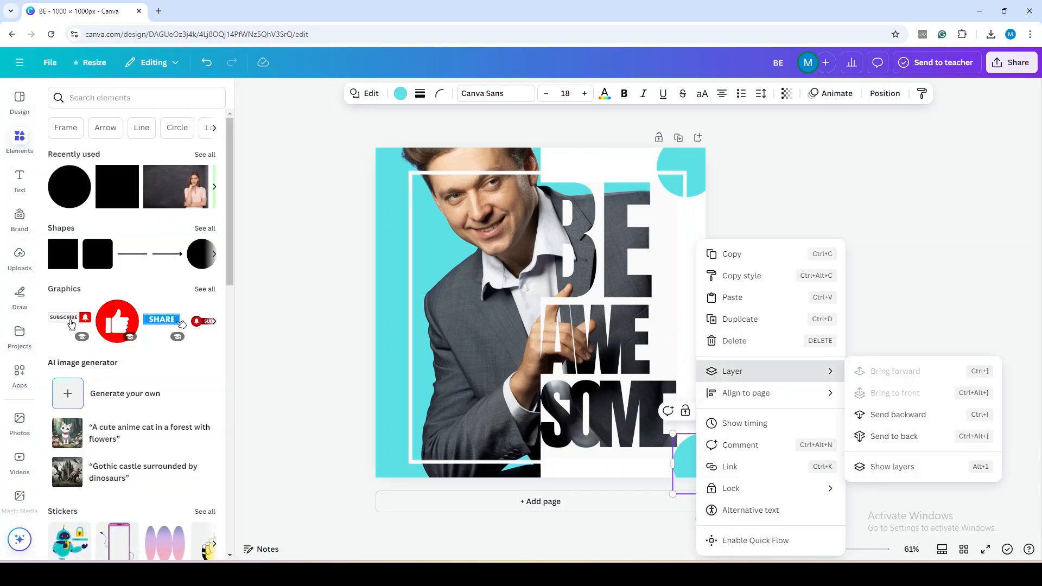
{"action": "left_click", "coordinate": [893, 466]}
{"action": "left_click_drag", "start_coordinate": [130, 191], "coordinate": [126, 237]}
{"action": "left_click", "coordinate": [219, 98]}
{"action": "left_click", "coordinate": [304, 228]}
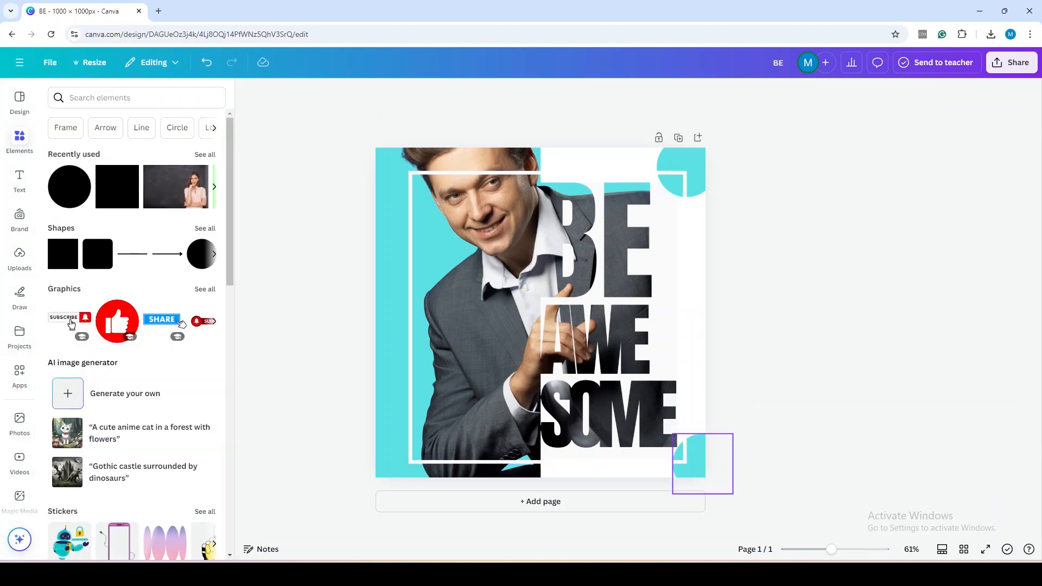
- Duplicate the man's photo from the layer list so the copy sits above all other layers
{"action": "left_click", "coordinate": [695, 458]}
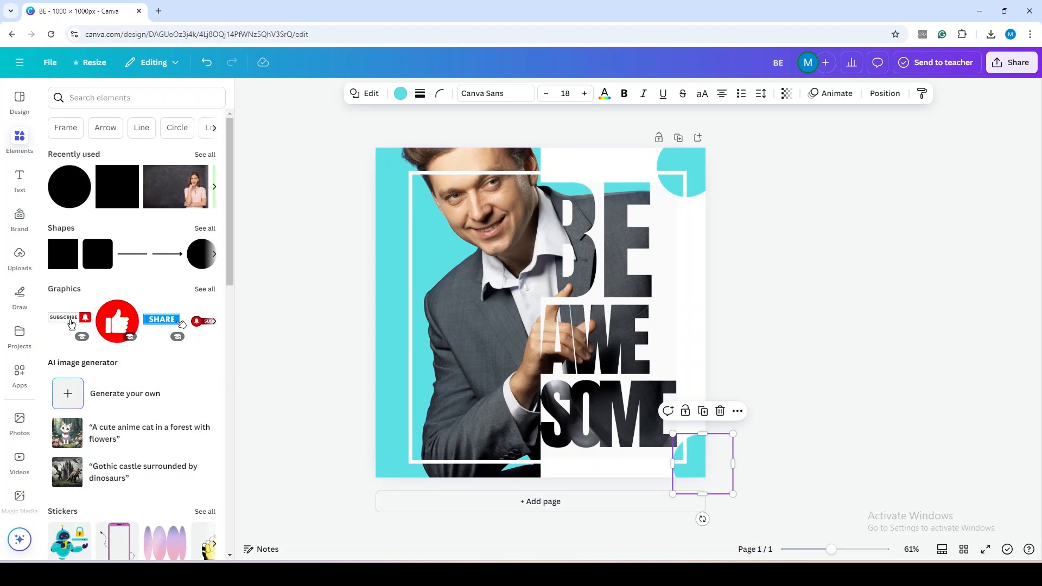
{"action": "right_click", "coordinate": [698, 459]}
{"action": "mouse_move", "coordinate": [760, 371]}
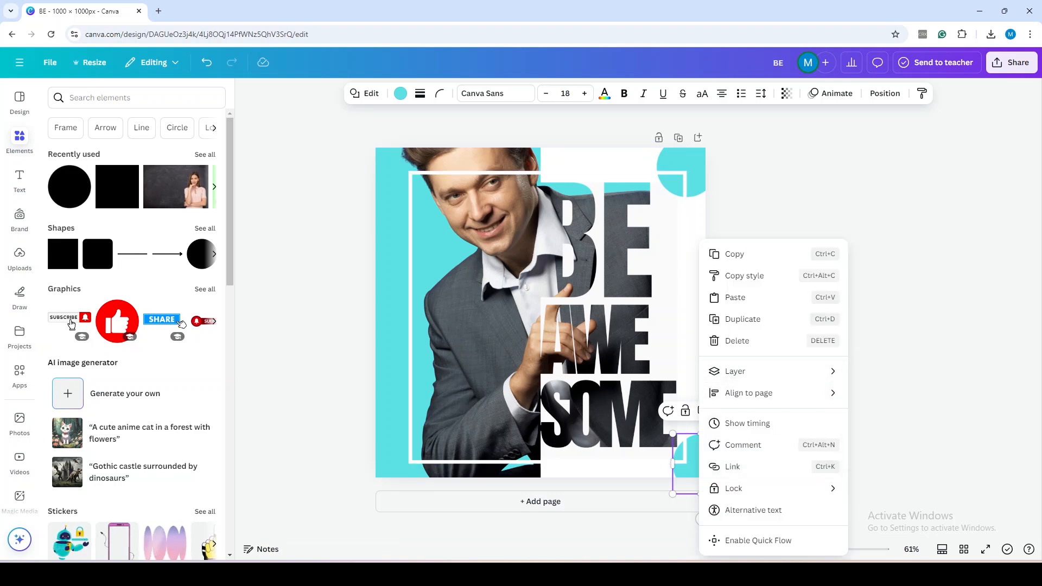
{"action": "left_click", "coordinate": [895, 467]}
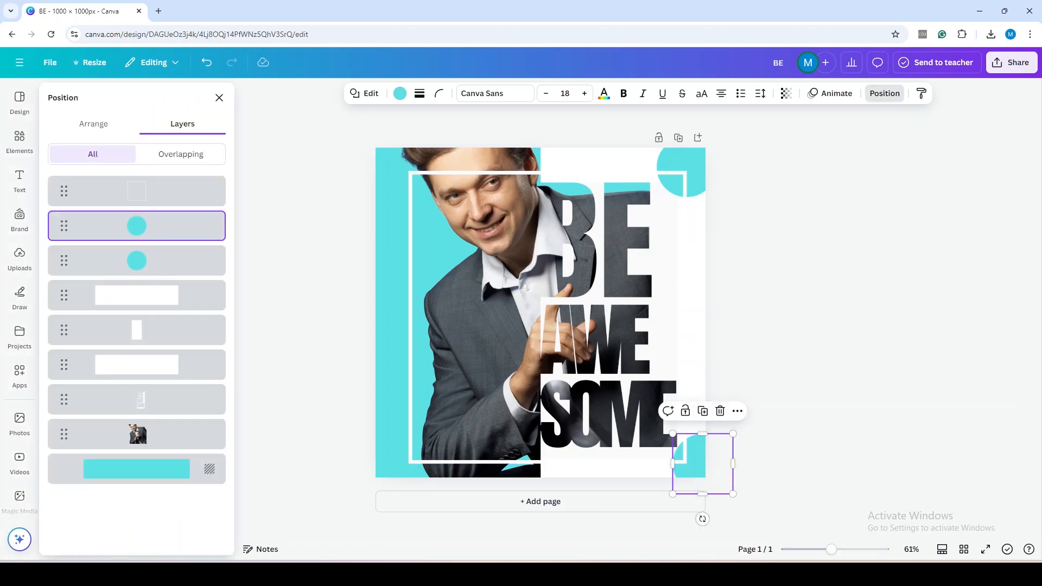
{"action": "left_click", "coordinate": [136, 434]}
{"action": "left_click", "coordinate": [216, 426]}
{"action": "left_click", "coordinate": [253, 159]}
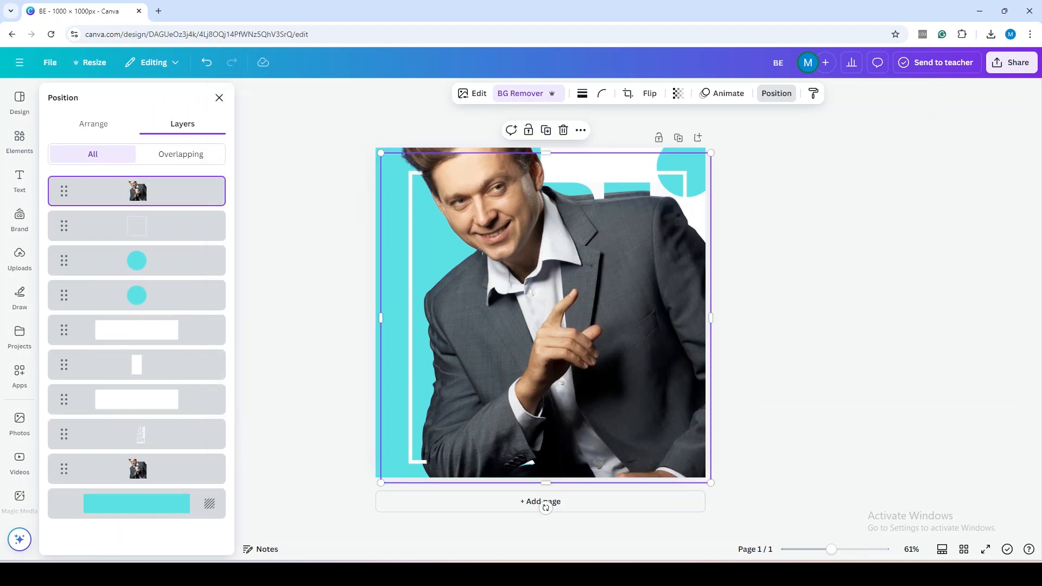
- Align the photo copy exactly over the original and crop it to the man's head, about 489 px wide, ending just below the chin
{"action": "left_click_drag", "start_coordinate": [546, 318], "coordinate": [541, 312]}
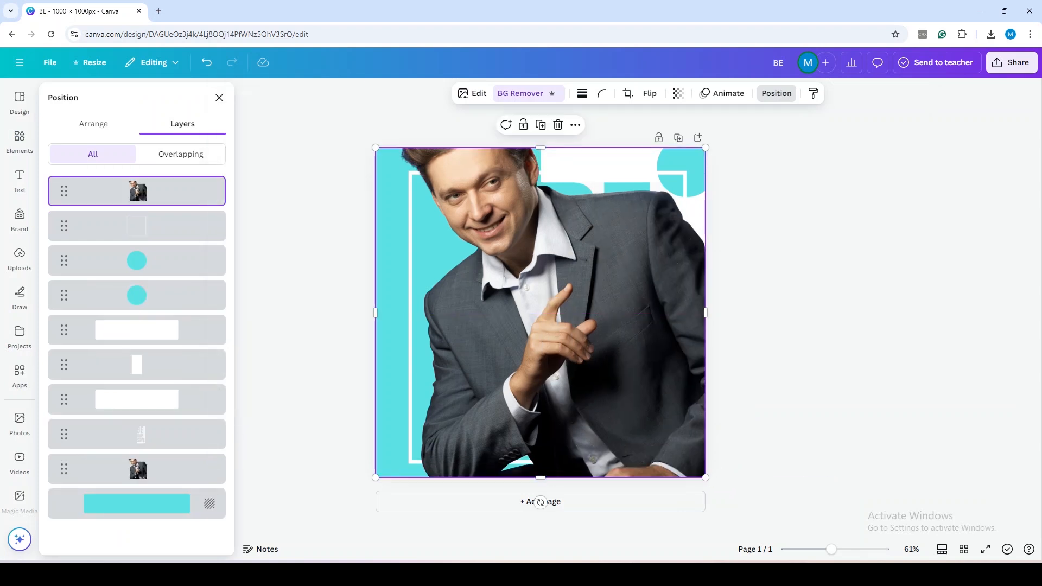
{"action": "left_click_drag", "start_coordinate": [705, 312], "coordinate": [536, 312]}
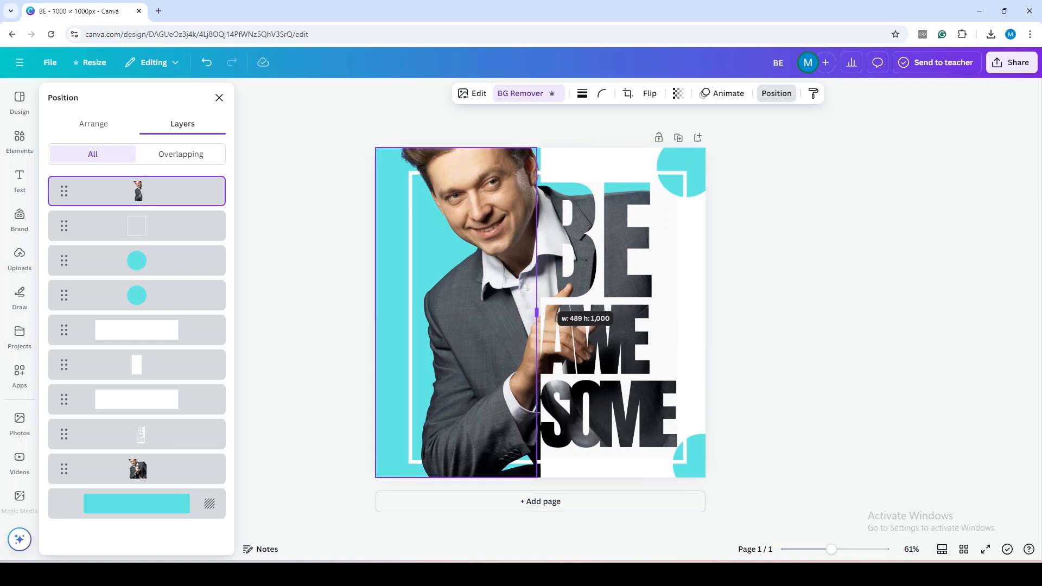
{"action": "left_click_drag", "start_coordinate": [457, 478], "coordinate": [456, 263]}
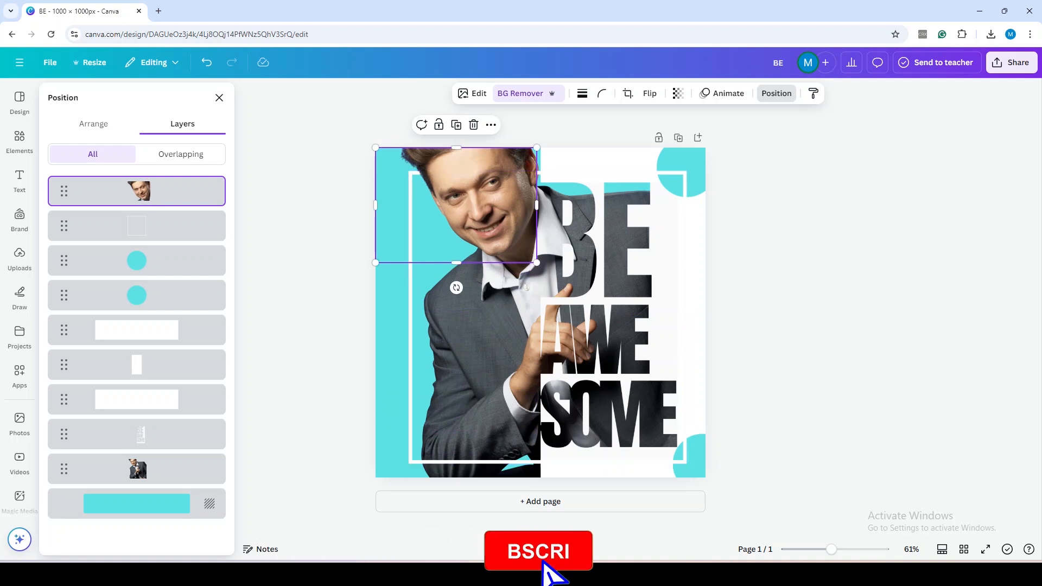